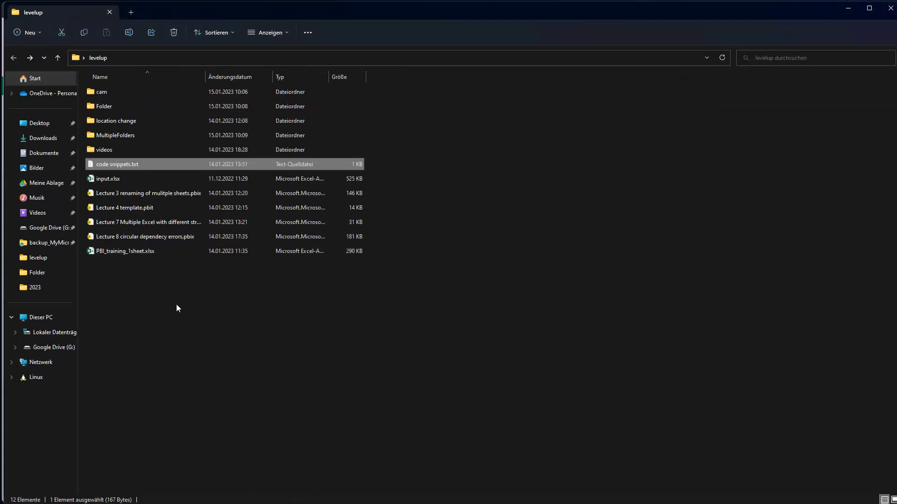
# Step: Open the MultipleFolders folder and look inside its 2021 subfolder
pyautogui.click(120, 136)
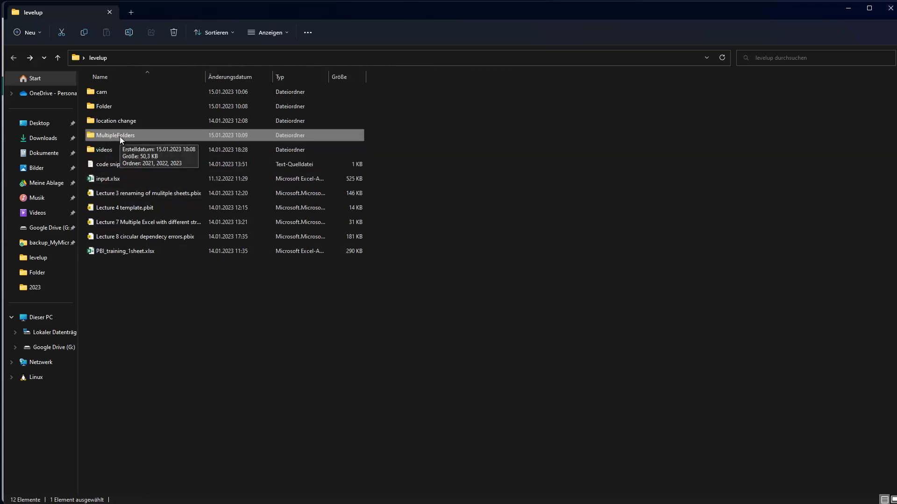
pyautogui.click(119, 137)
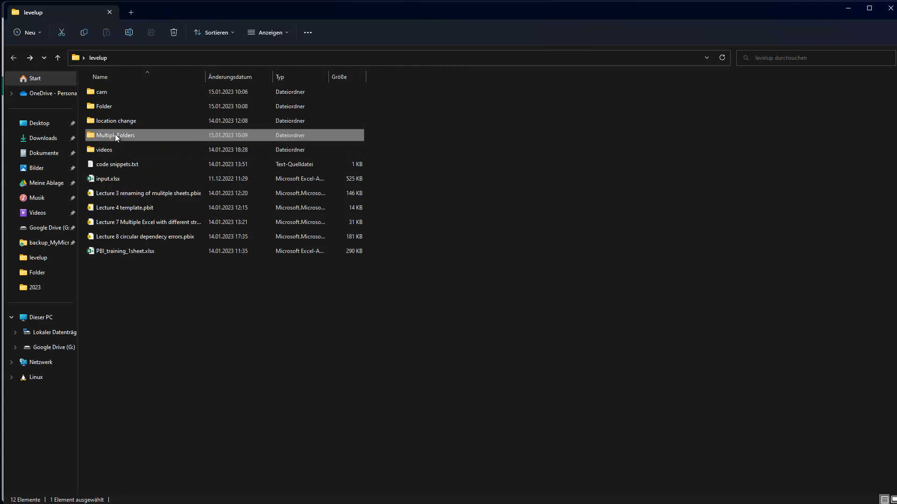
pyautogui.doubleClick(120, 136)
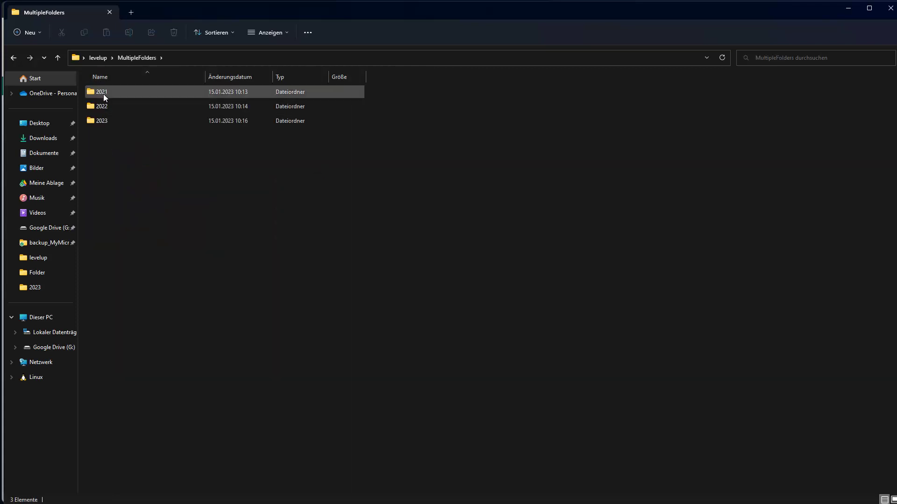
pyautogui.moveTo(116, 98)
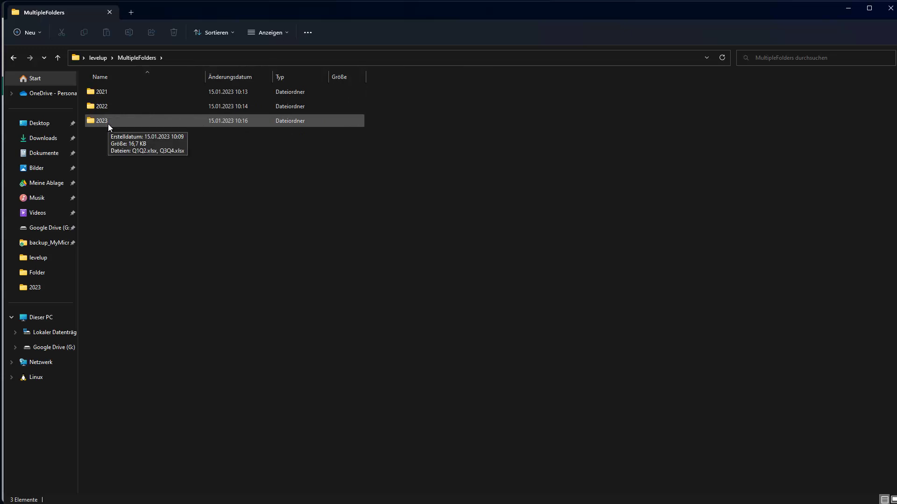
pyautogui.doubleClick(101, 93)
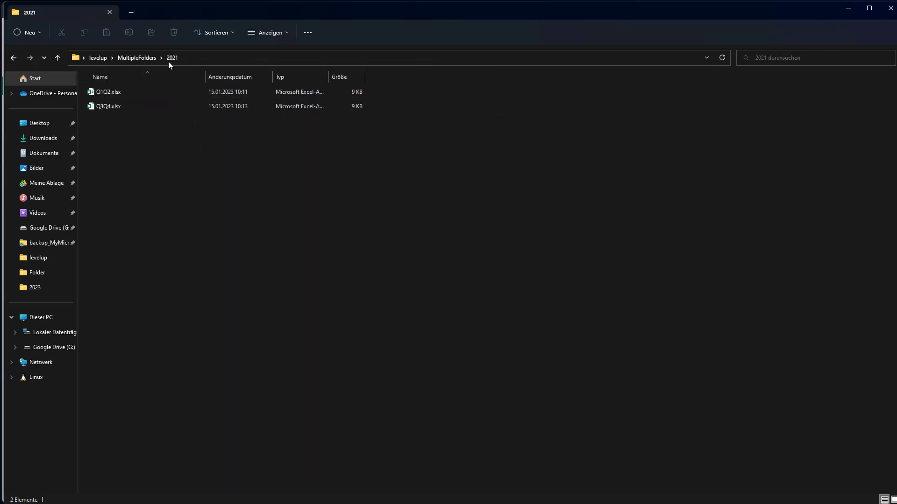
# Step: Go to the 2023 subfolder, examine the data in the Q1Q2.xlsx workbook, and close it
pyautogui.click(13, 58)
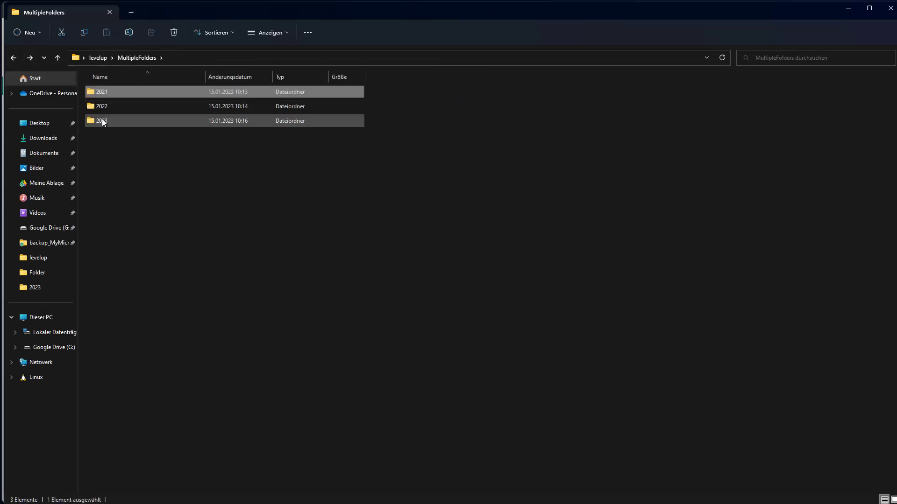
pyautogui.doubleClick(103, 121)
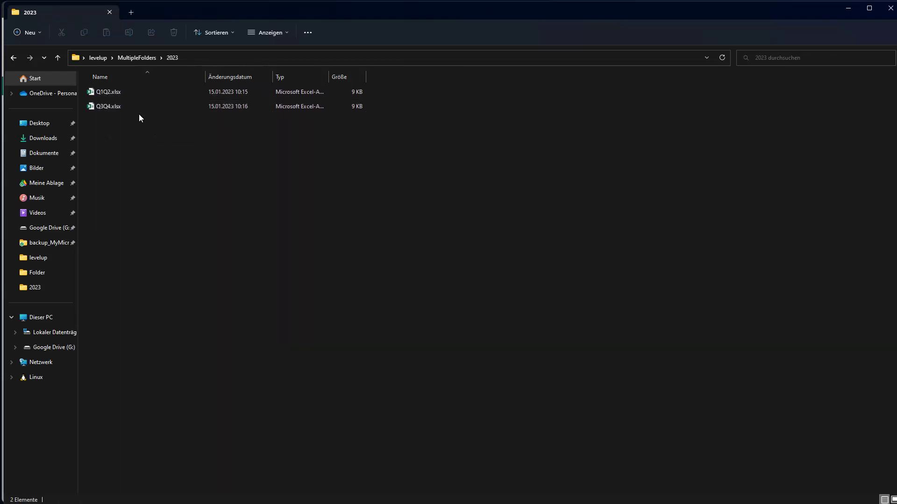
pyautogui.click(115, 93)
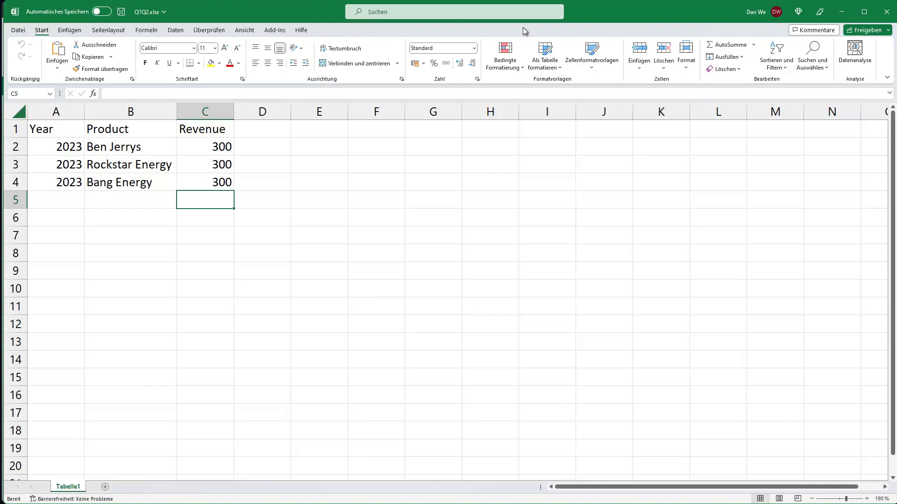
pyautogui.click(888, 11)
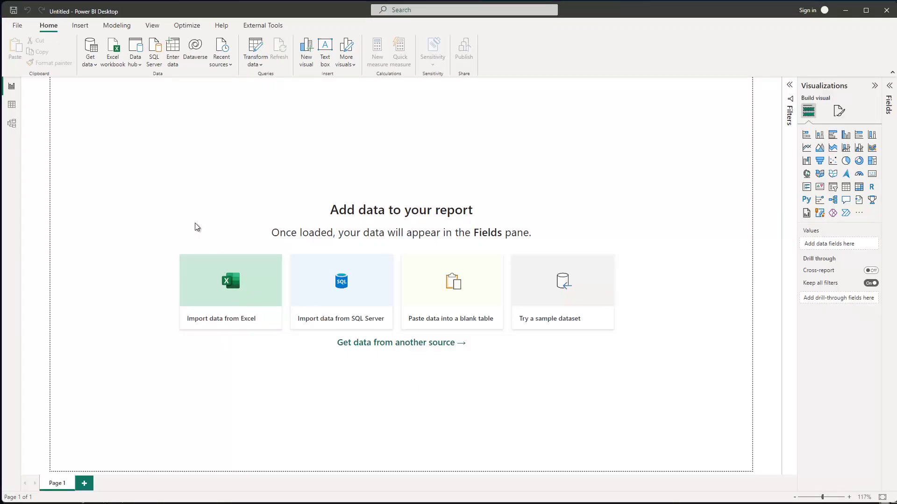
# Step: Switch to Power BI Desktop and start a new data import using the Folder connector
pyautogui.click(93, 63)
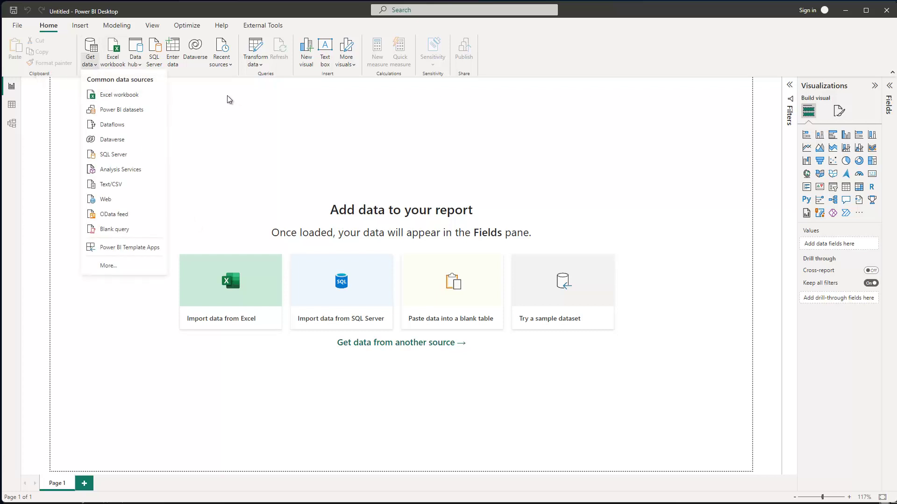
pyautogui.click(96, 268)
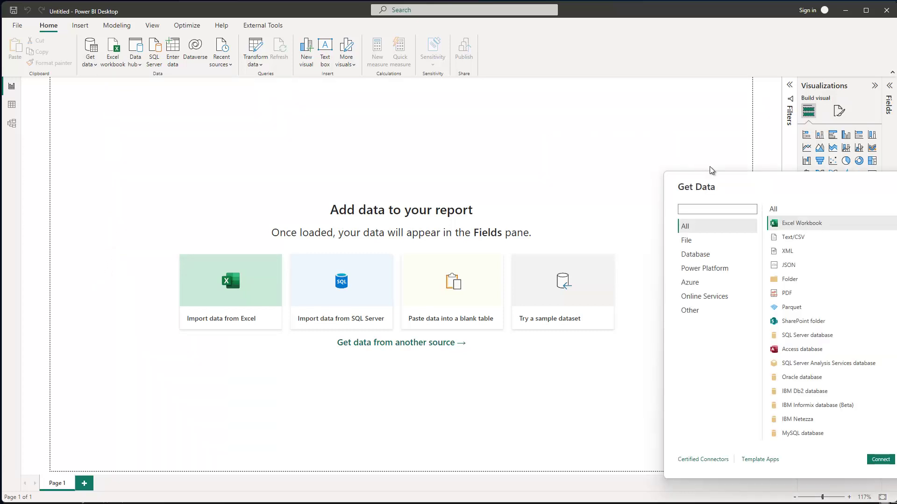
pyautogui.moveTo(728, 173); pyautogui.dragTo(258, 146)
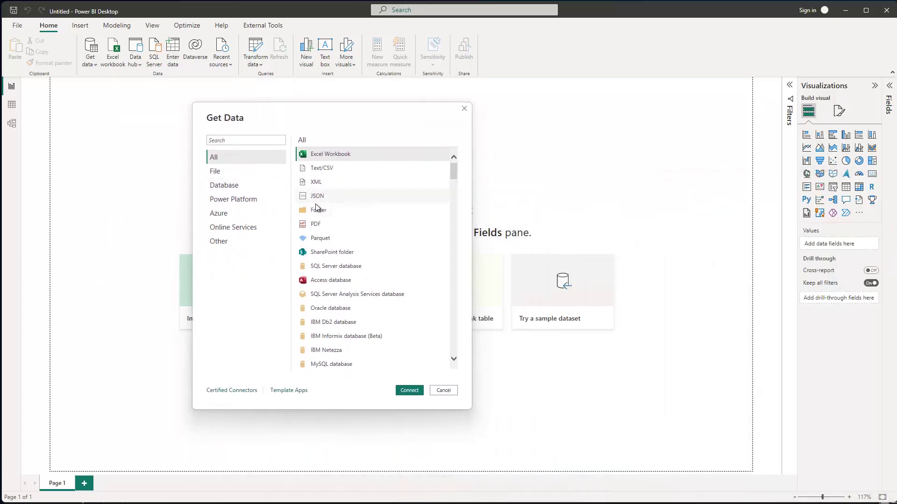
pyautogui.click(318, 211)
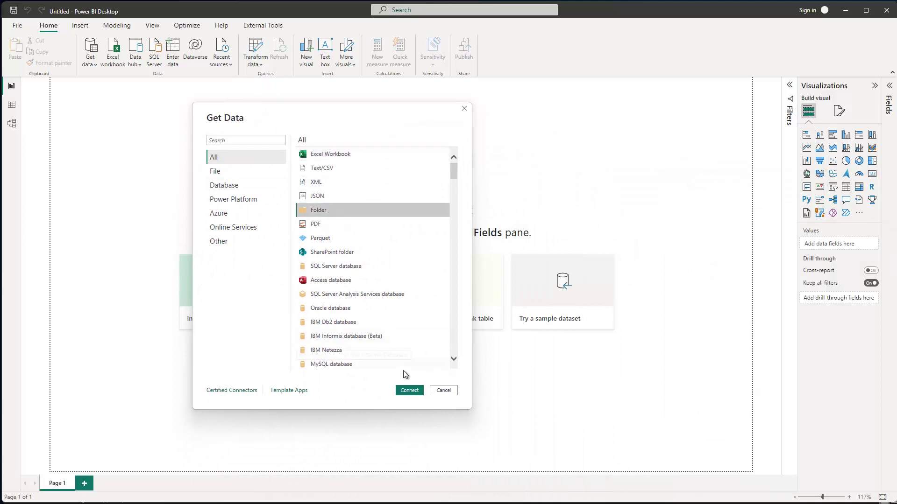
pyautogui.click(410, 391)
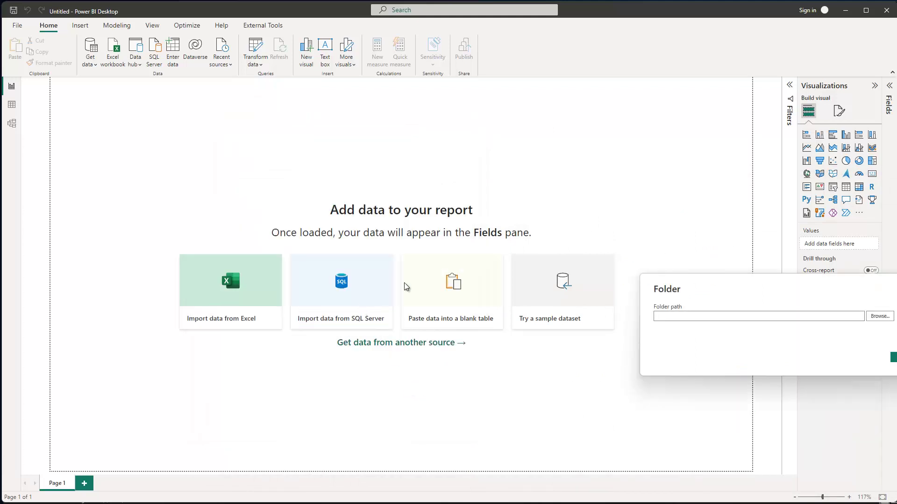
pyautogui.moveTo(682, 273); pyautogui.dragTo(313, 165)
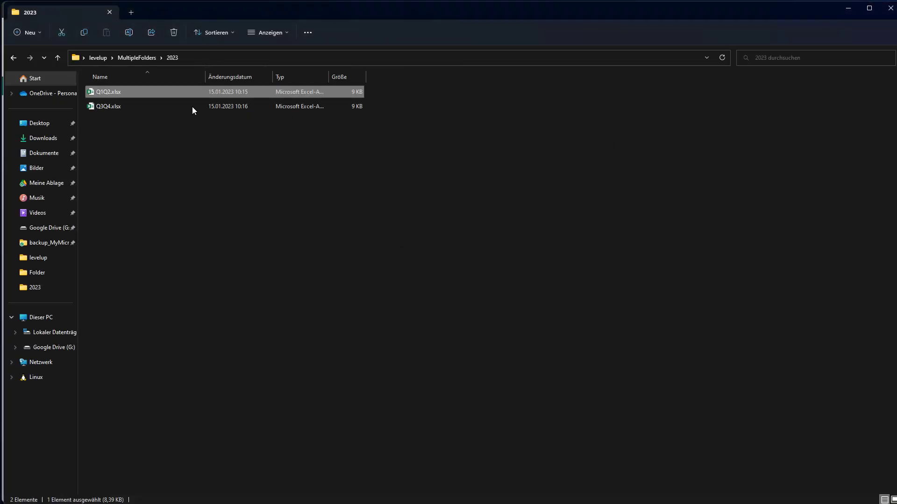
# Step: Switch to File Explorer and copy the full path of the 2021 folder inside MultipleFolders
pyautogui.click(18, 61)
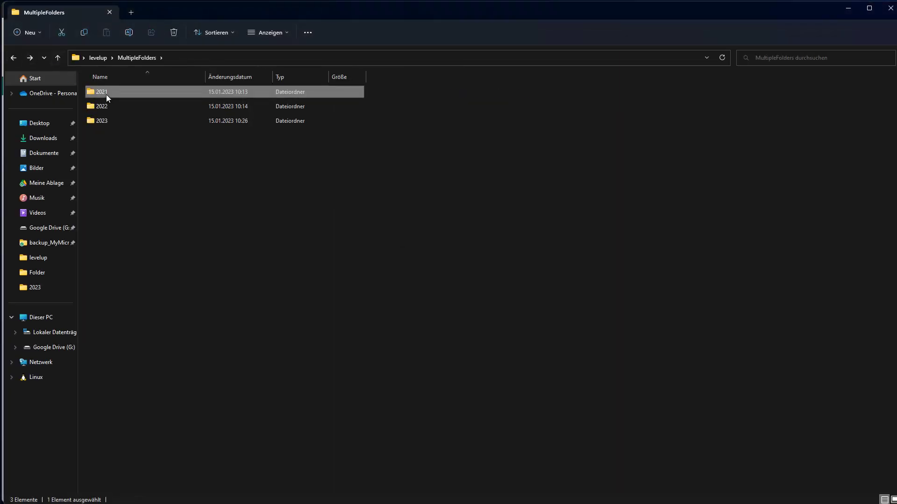
pyautogui.doubleClick(105, 94)
pyautogui.click(199, 59)
pyautogui.hotkey('ctrl', 'c')
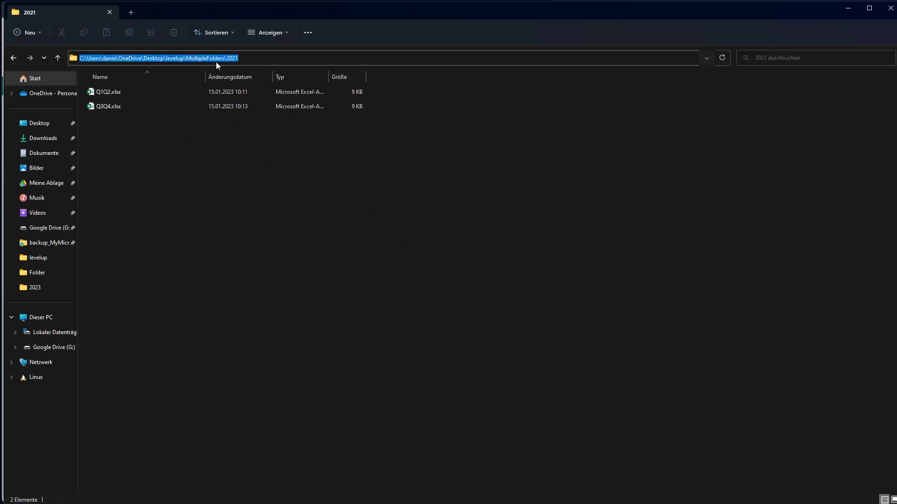
# Step: Back in Power BI Desktop, use the copied MultipleFolders\2021 path as the folder source and open its file list for transforming
pyautogui.hotkey('alt', 'Tab')
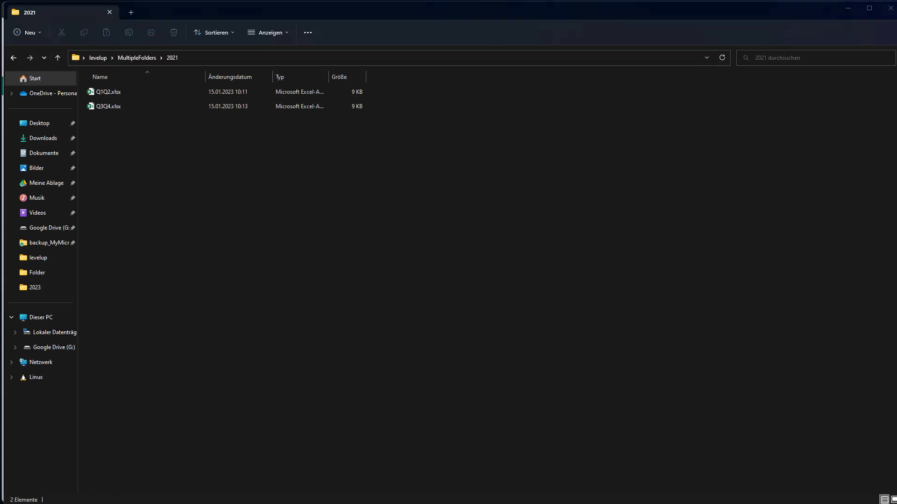
pyautogui.click(305, 201)
pyautogui.hotkey('ctrl', 'v')
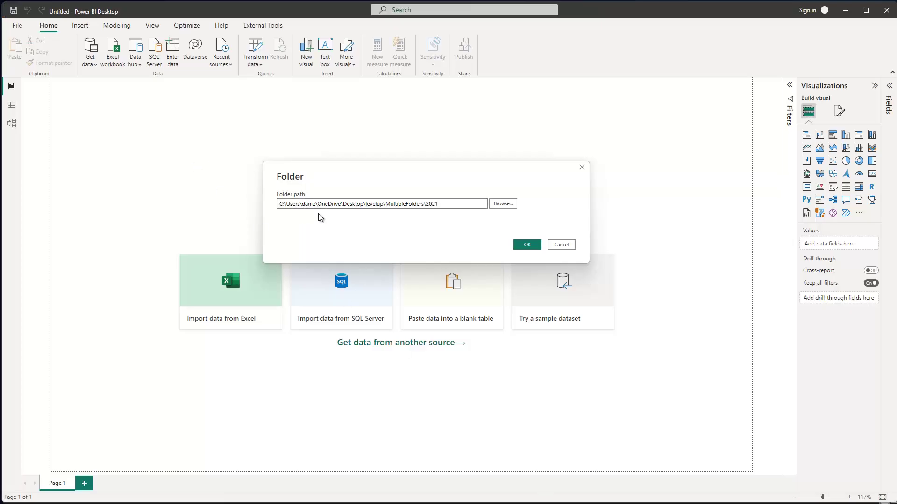
pyautogui.click(535, 247)
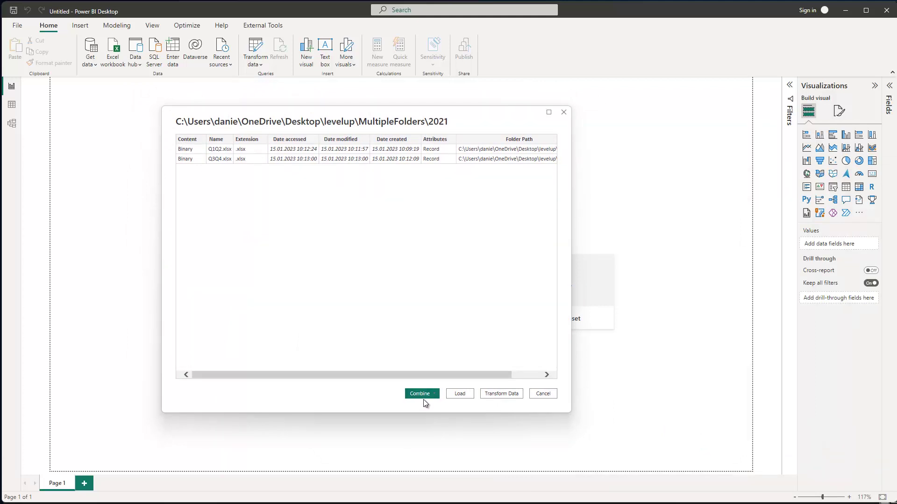
pyautogui.click(501, 394)
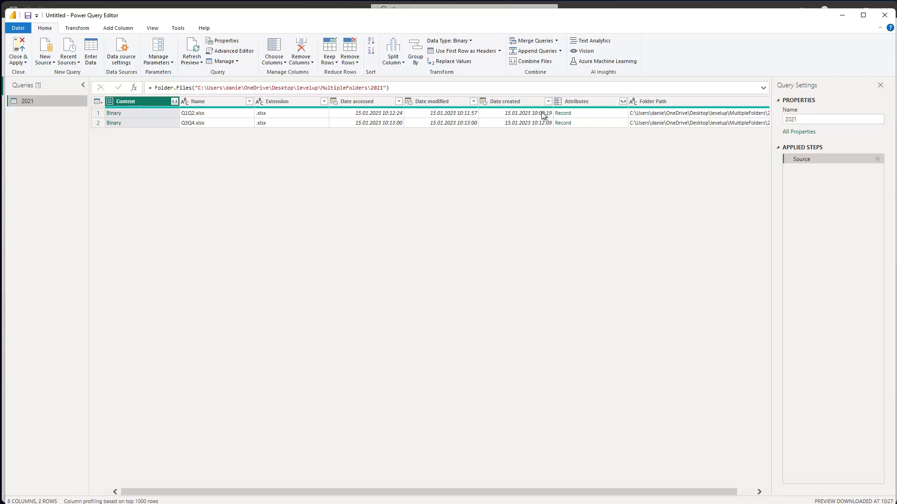
# Step: Preview the binary content of the Q1Q2.xlsx row in the 2021 query
pyautogui.click(148, 113)
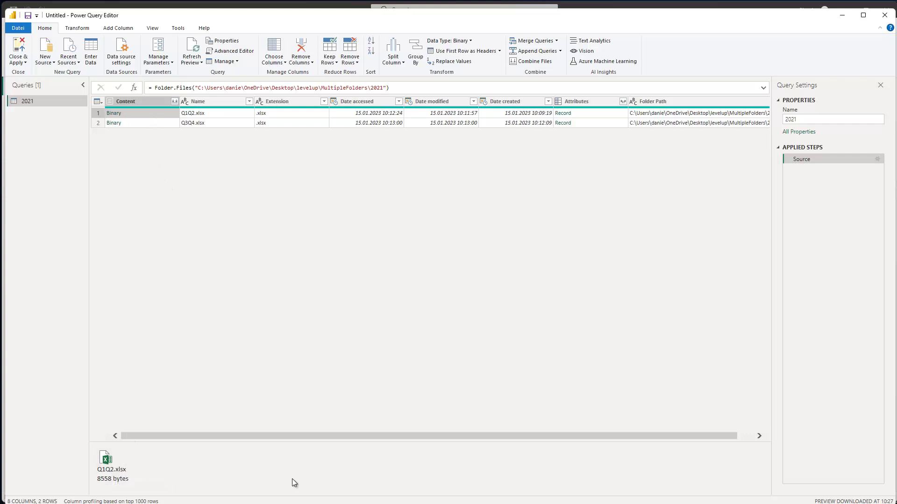
pyautogui.moveTo(294, 445); pyautogui.dragTo(257, 432)
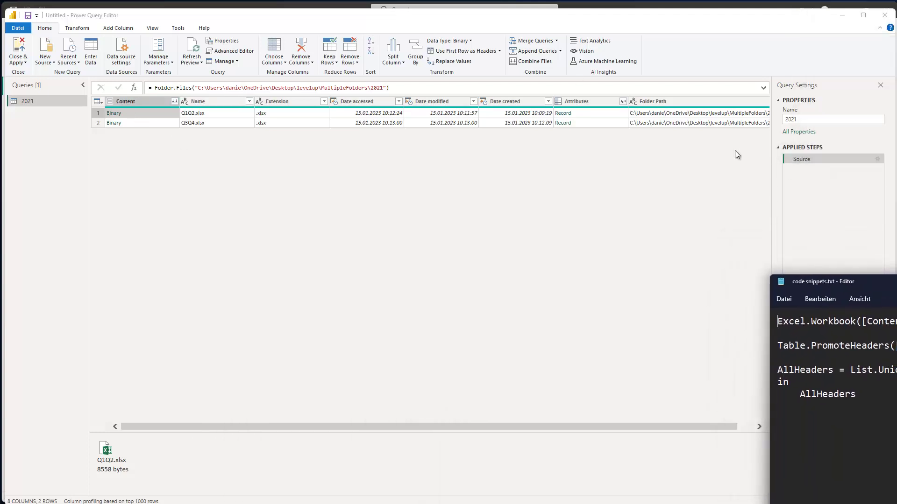
pyautogui.click(581, 181)
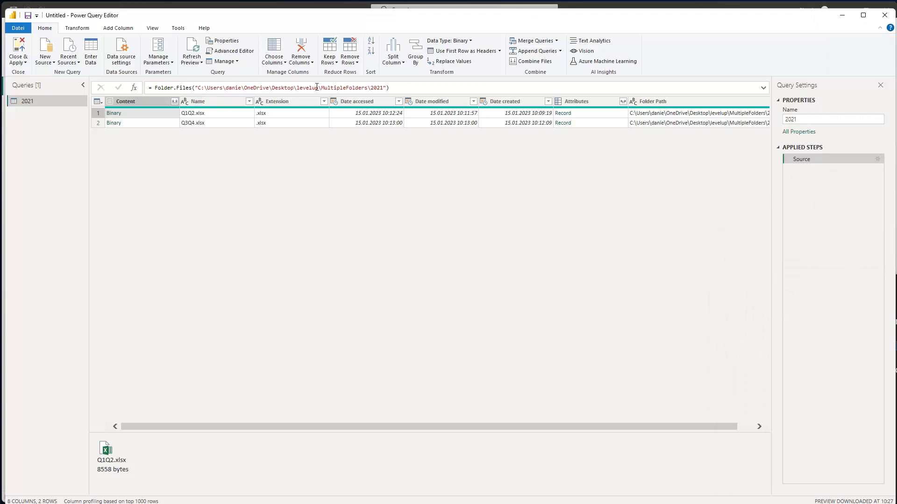
# Step: Add a custom column named Custom to the 2021 query with the formula Excel.Workbook([Content])
pyautogui.click(113, 29)
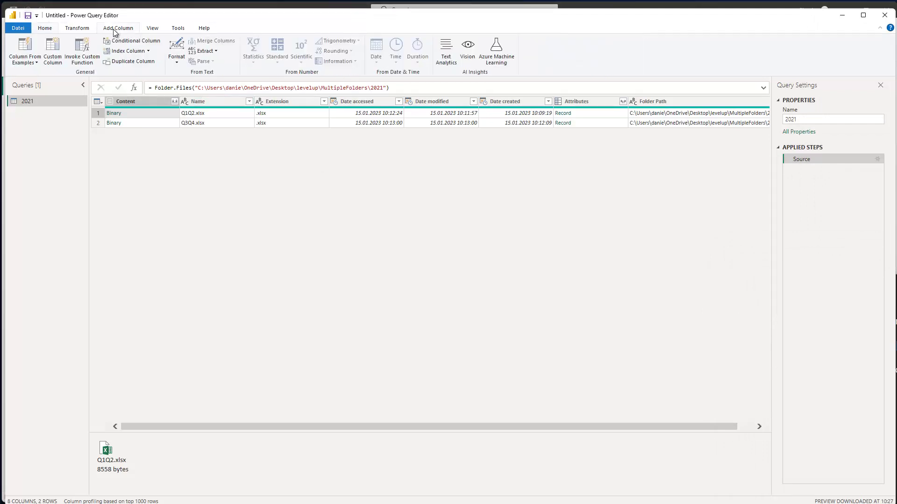
pyautogui.click(58, 53)
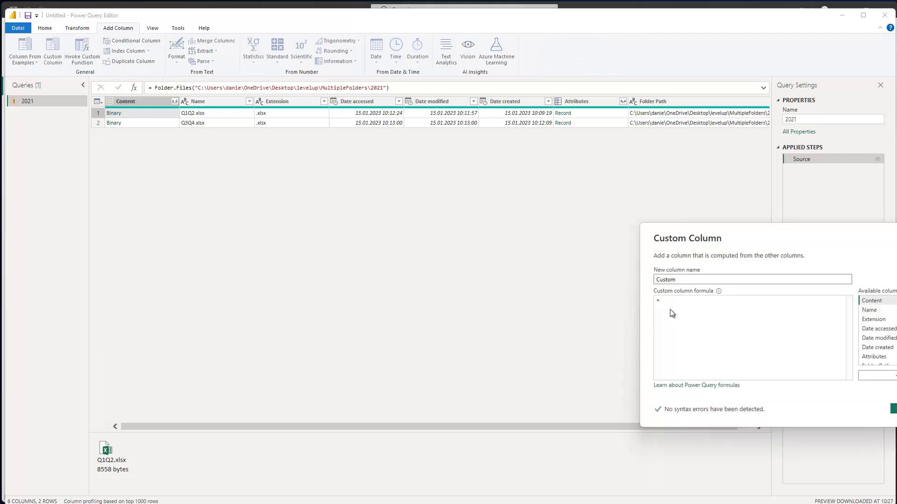
pyautogui.moveTo(747, 236); pyautogui.dragTo(417, 173)
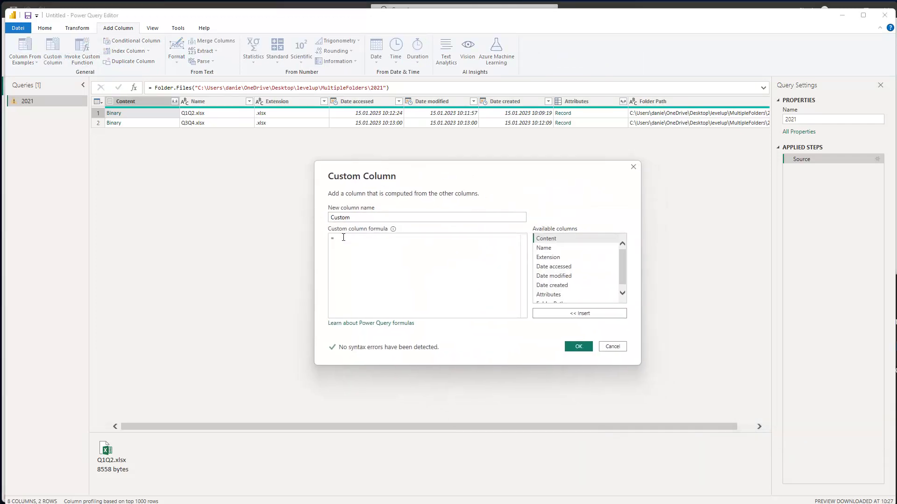
pyautogui.write('<r')
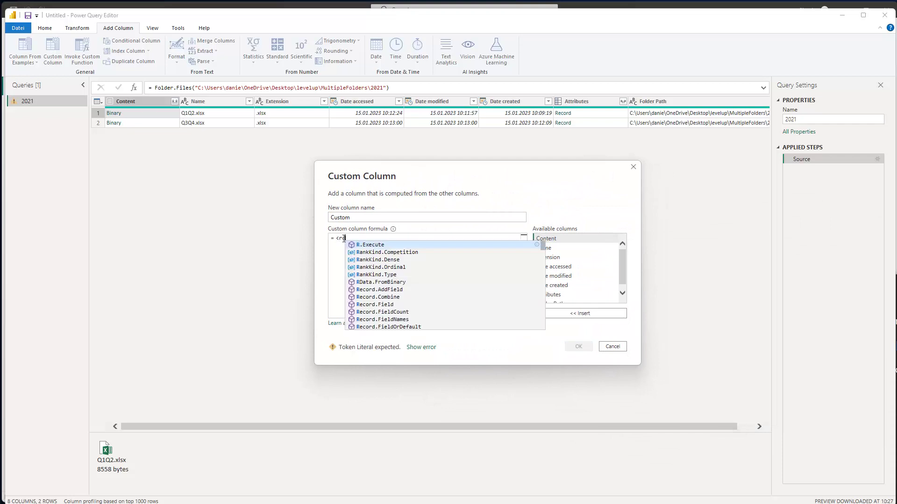
pyautogui.press('BackSpace')
pyautogui.press('BackSpace')
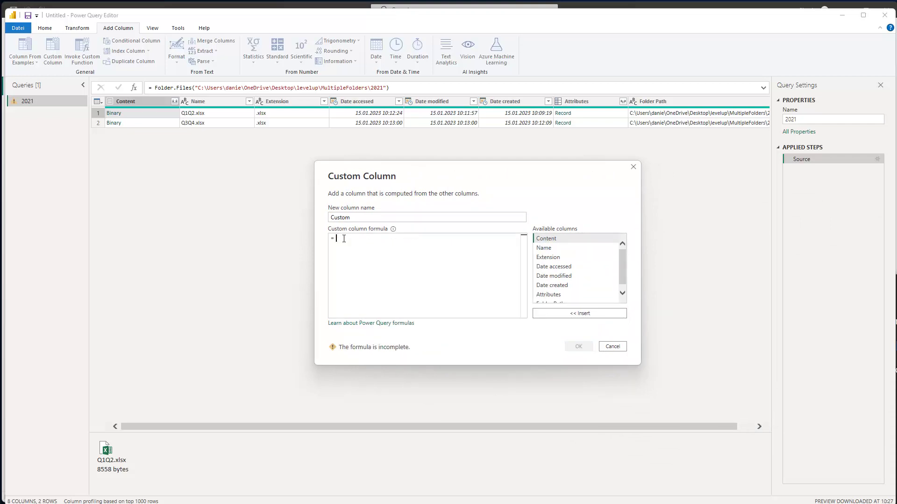
pyautogui.write('Exc')
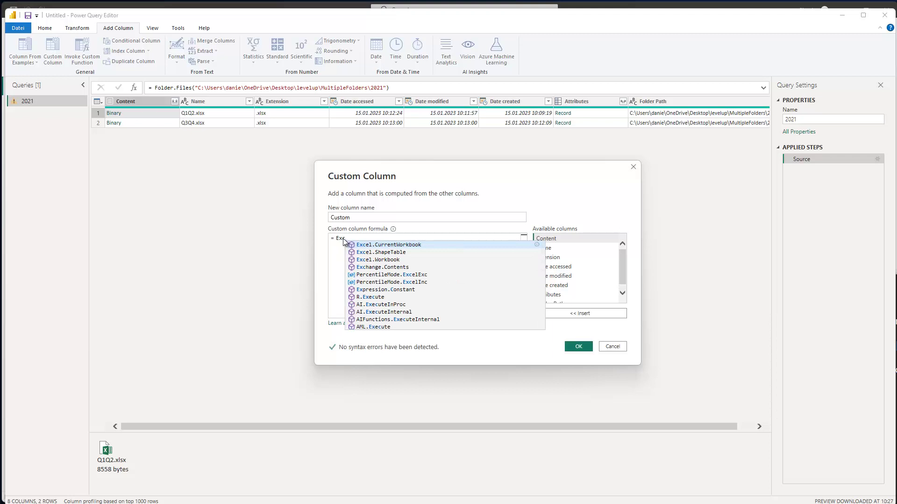
pyautogui.press('Down')
pyautogui.press('Down')
pyautogui.press('Tab')
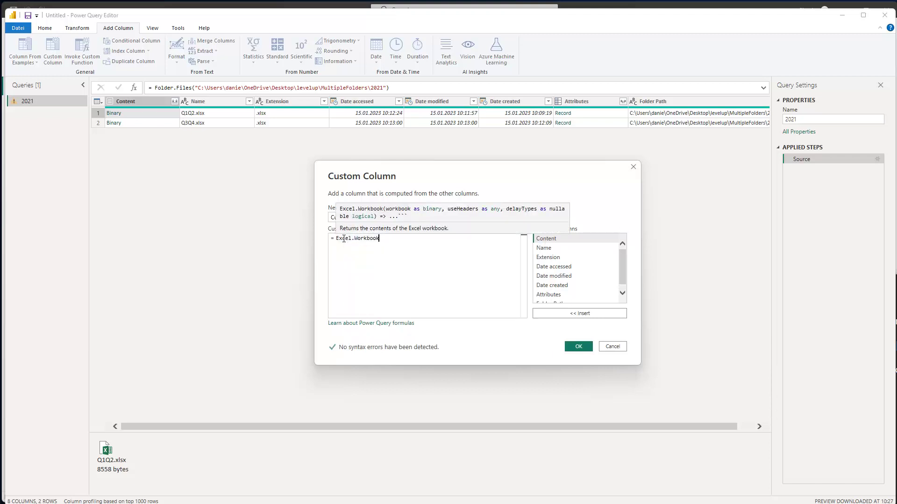
pyautogui.write('(')
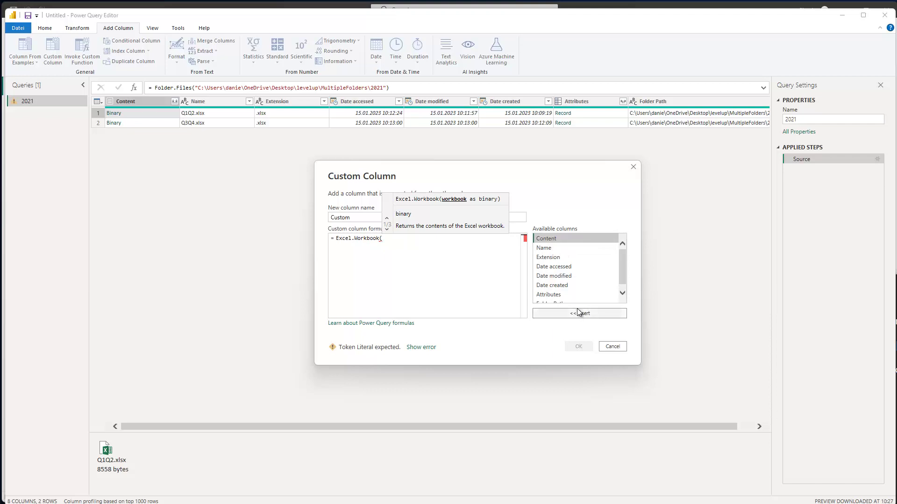
pyautogui.click(556, 240)
pyautogui.doubleClick(556, 240)
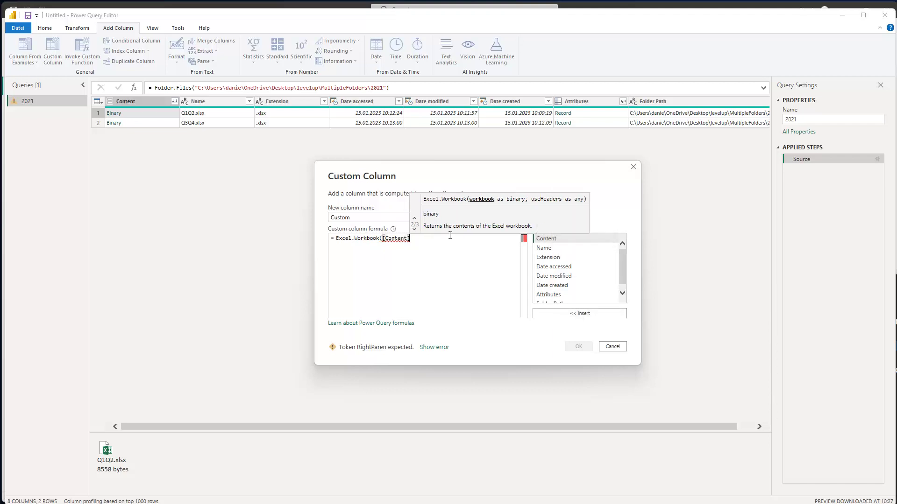
pyautogui.write(')')
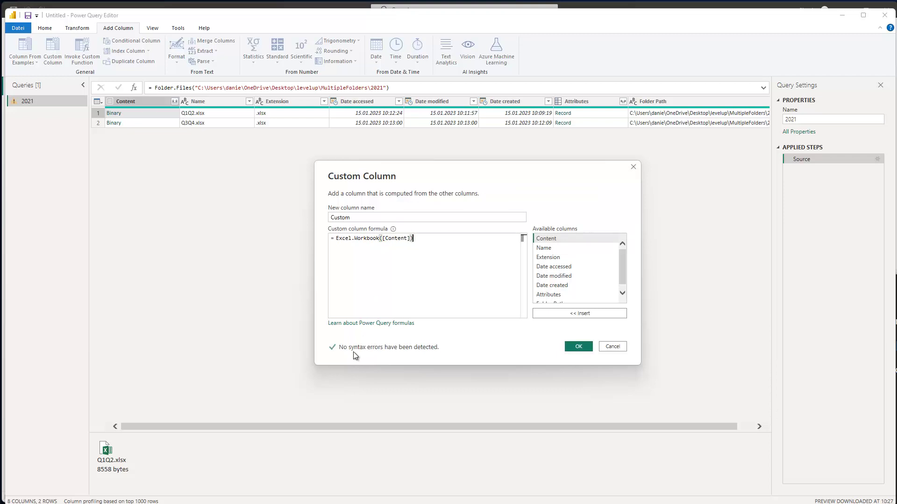
pyautogui.click(578, 347)
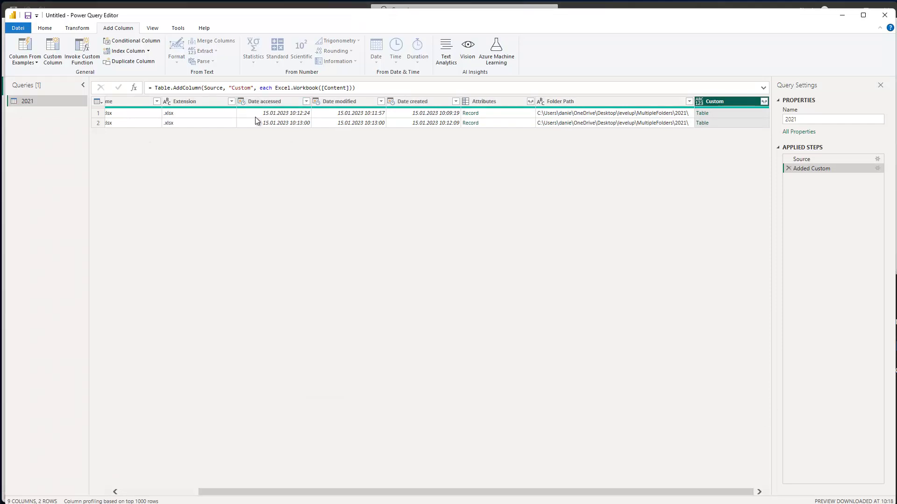
# Step: Keep only the Custom column in the 2021 query and preview its first table
pyautogui.rightClick(727, 102)
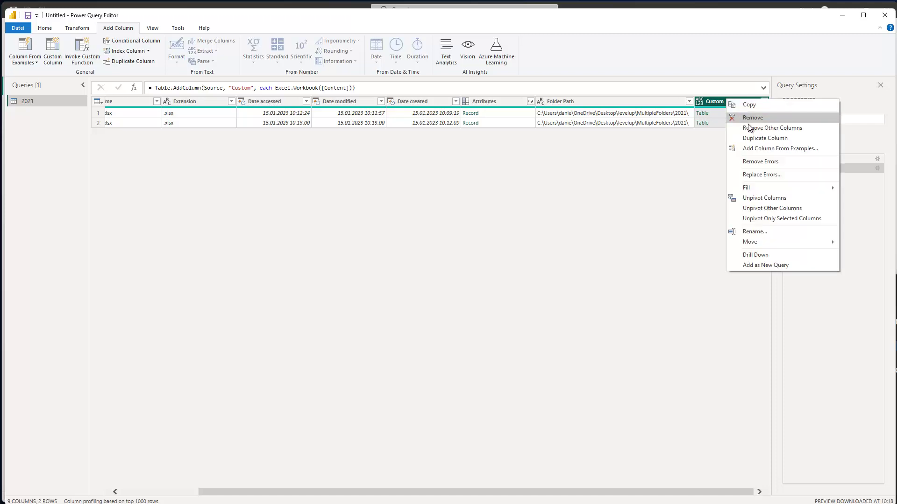
pyautogui.click(752, 129)
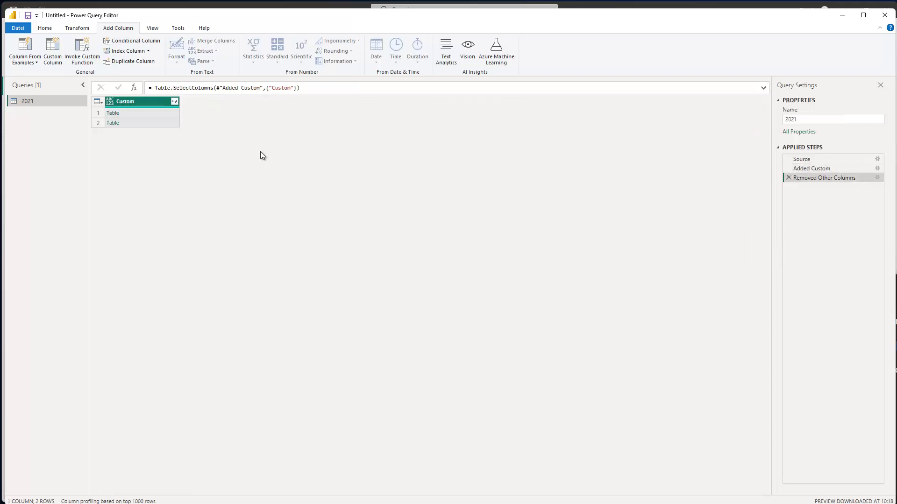
pyautogui.click(154, 116)
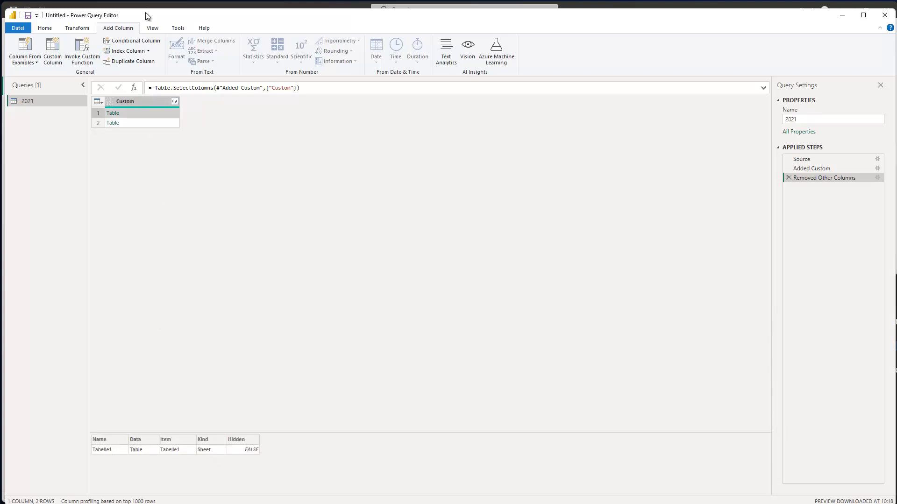
# Step: Expand all fields of the Custom column without the original column name as prefix, and preview the first table in Data
pyautogui.click(174, 101)
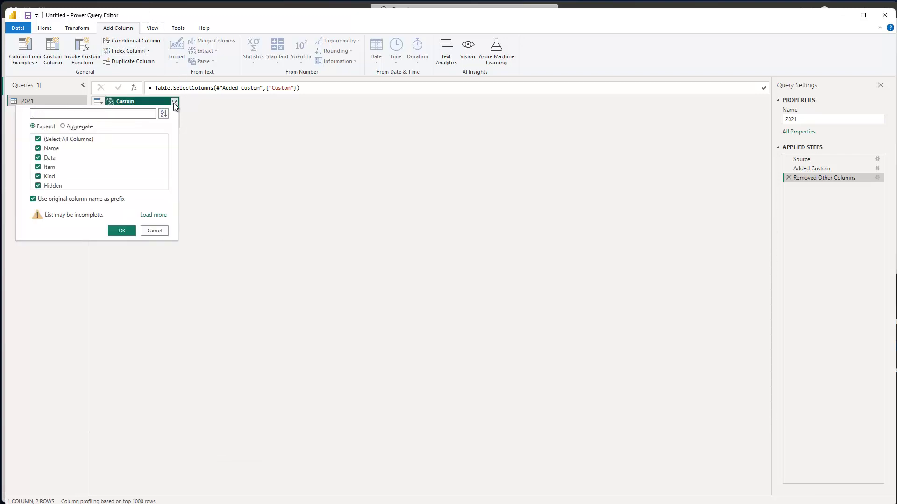
pyautogui.click(33, 199)
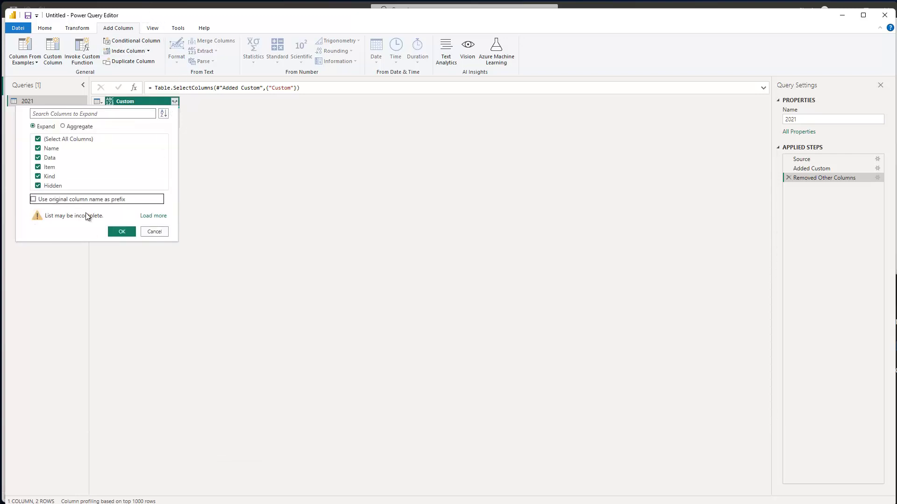
pyautogui.click(123, 232)
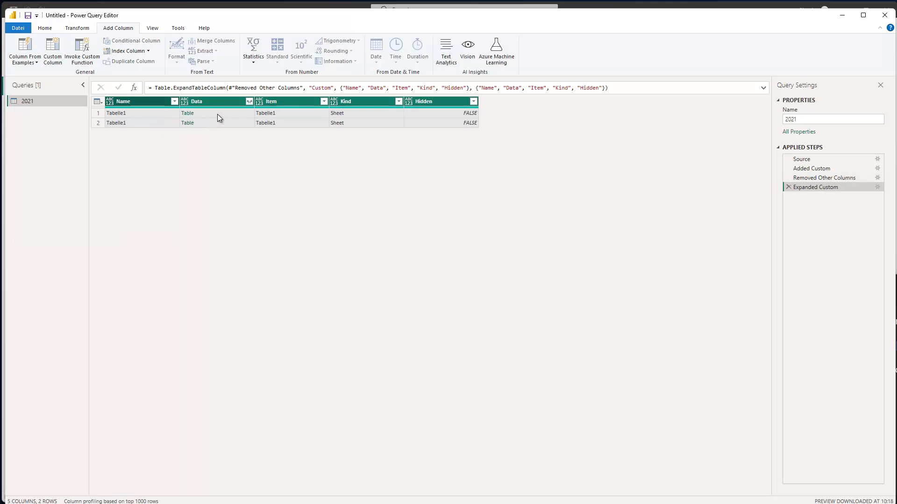
pyautogui.click(240, 114)
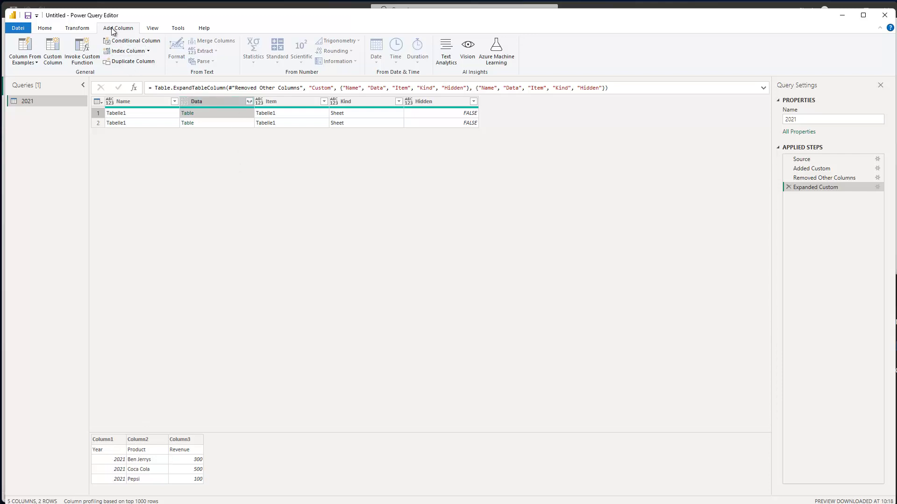
# Step: Set up a new custom column named Custom with the formula Table.PromoteHeaders([Data])
pyautogui.click(50, 57)
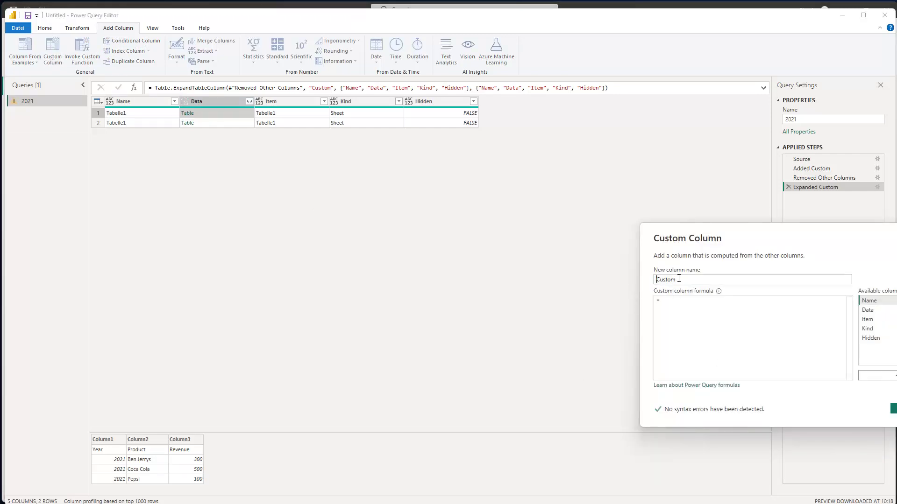
pyautogui.click(666, 302)
pyautogui.write('Table.Pro')
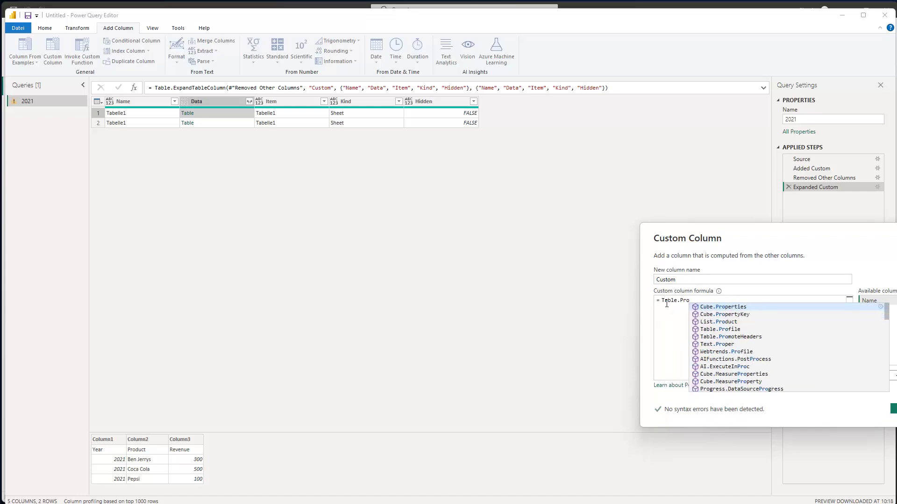
pyautogui.write('mot')
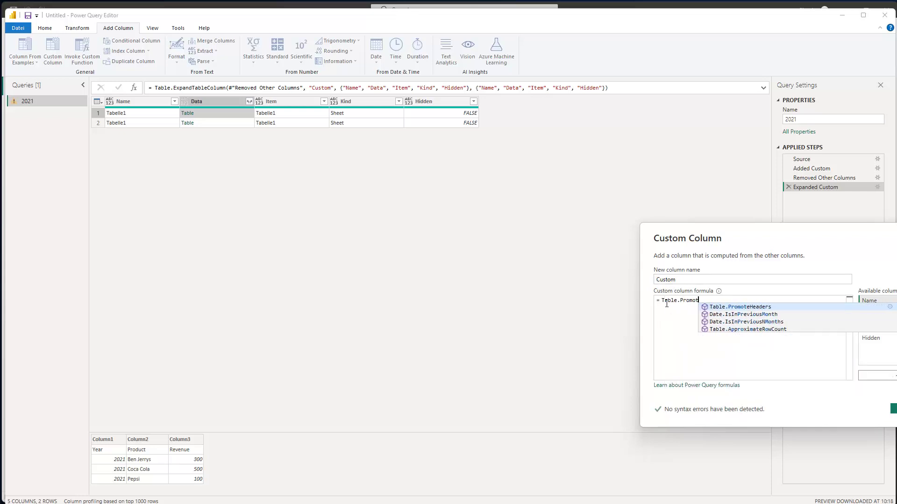
pyautogui.press('Tab')
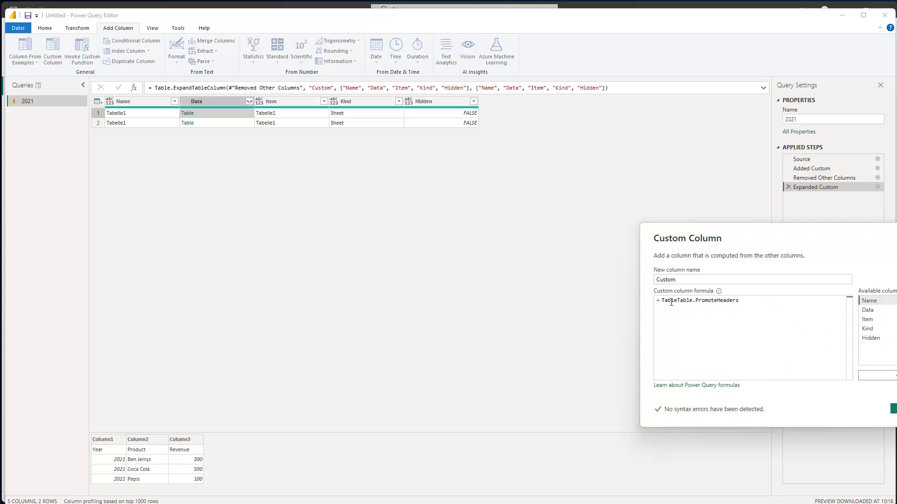
pyautogui.moveTo(677, 300); pyautogui.dragTo(664, 300)
pyautogui.press('BackSpace')
pyautogui.press('BackSpace')
pyautogui.click(728, 304)
pyautogui.write('(')
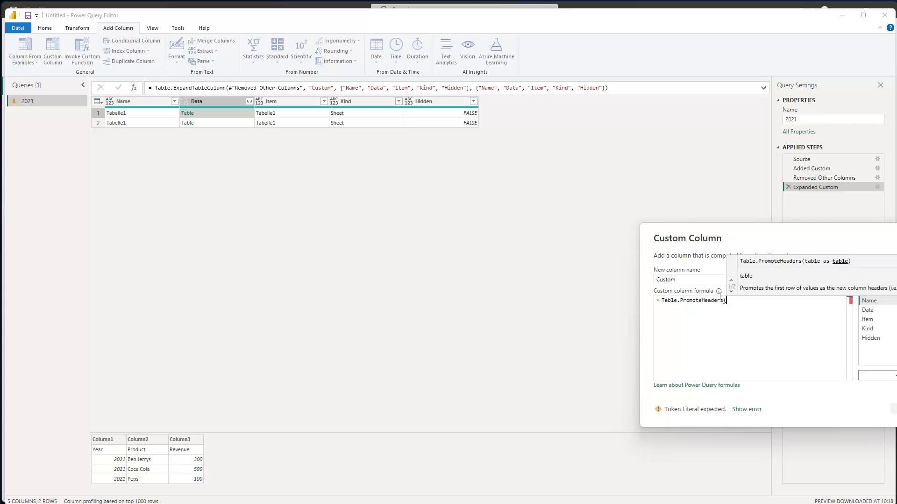
pyautogui.doubleClick(872, 310)
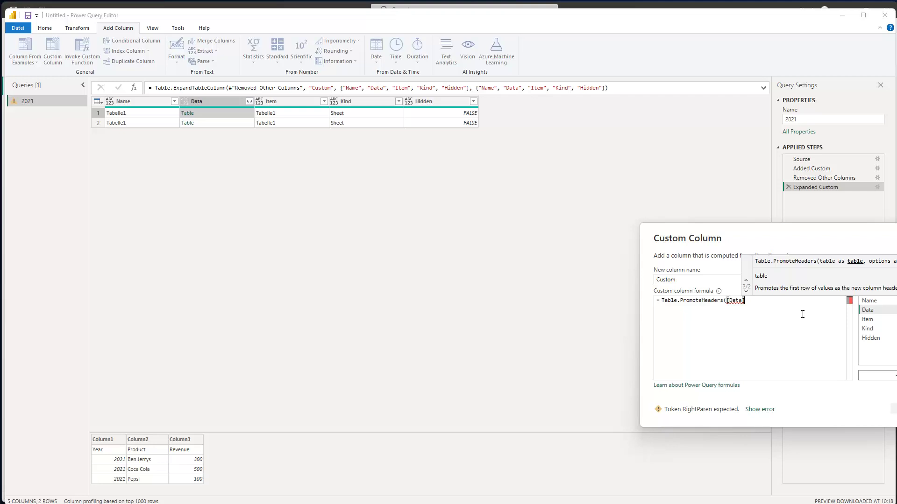
pyautogui.write(')')
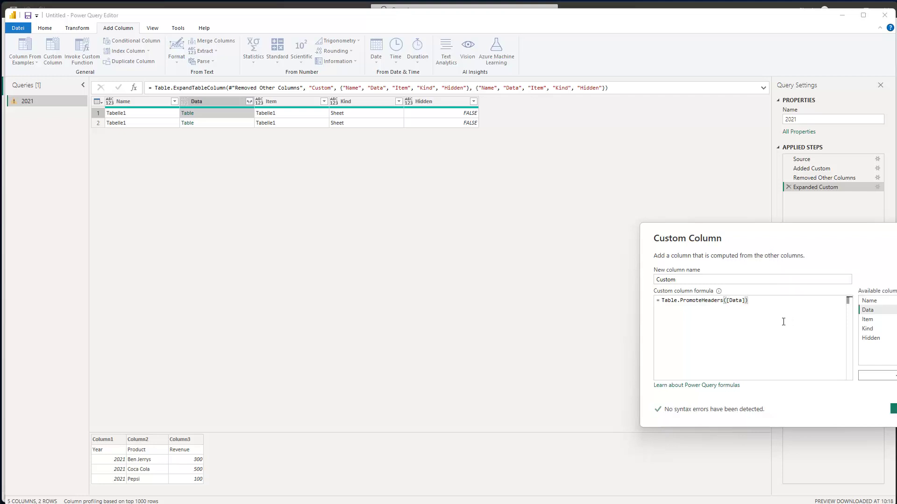
# Step: Compare the formula with the Table.PromoteHeaders([Data]) line in code snippets.txt in Notepad, and confirm the custom column back in Power Query
pyautogui.moveTo(757, 303); pyautogui.dragTo(641, 299)
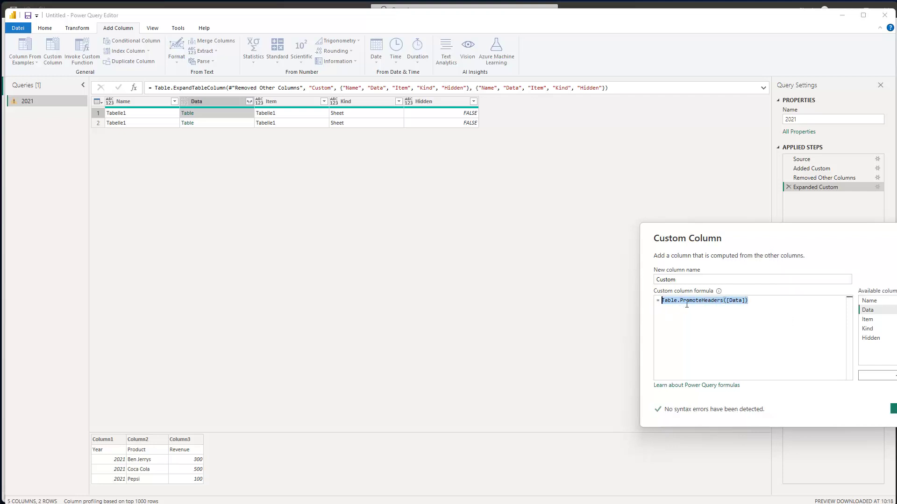
pyautogui.hotkey('alt', 'Tab')
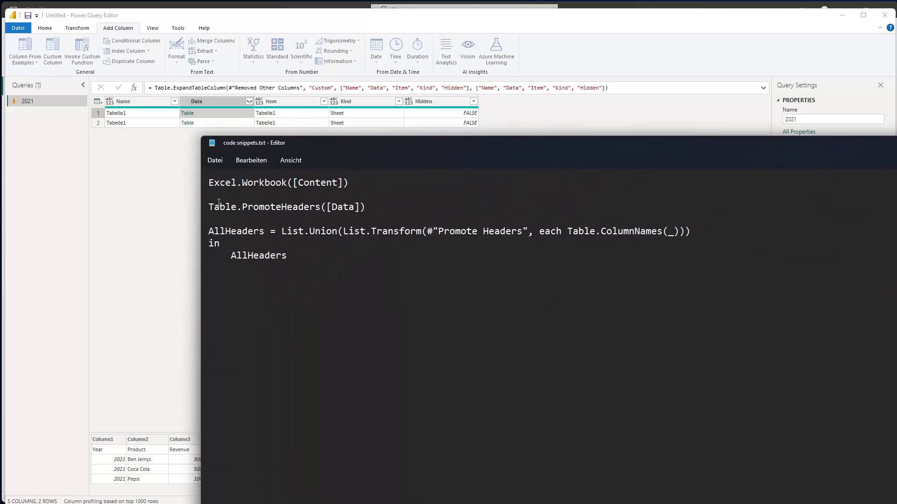
pyautogui.moveTo(366, 207); pyautogui.dragTo(208, 206)
pyautogui.click(392, 204)
pyautogui.hotkey('alt', 'Tab')
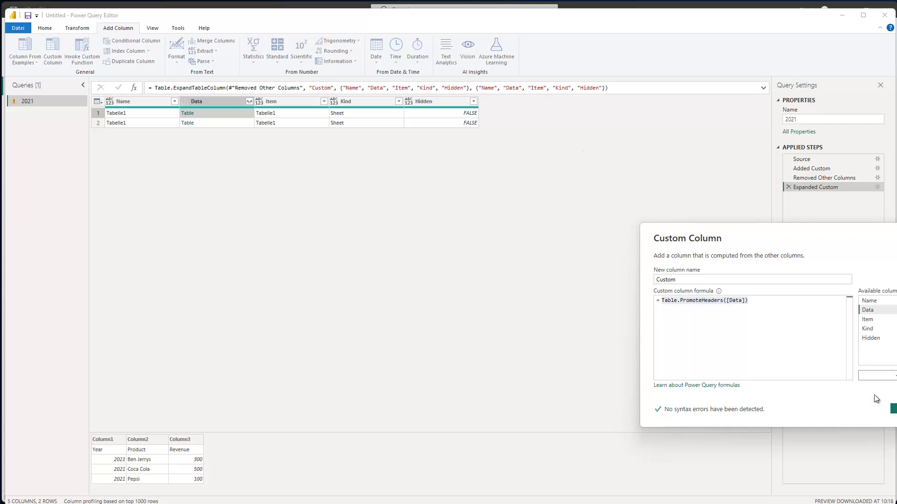
pyautogui.click(893, 409)
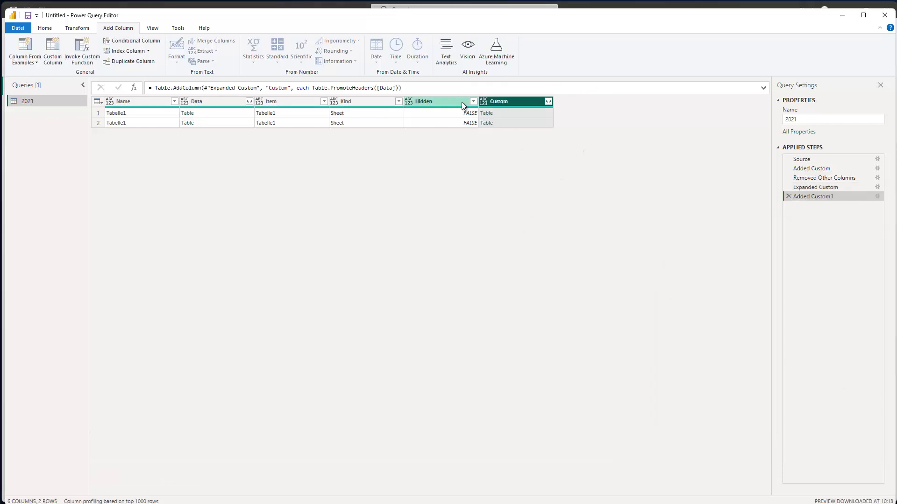
# Step: Preview both tables in the new Custom column and remove all other columns from the query
pyautogui.click(508, 113)
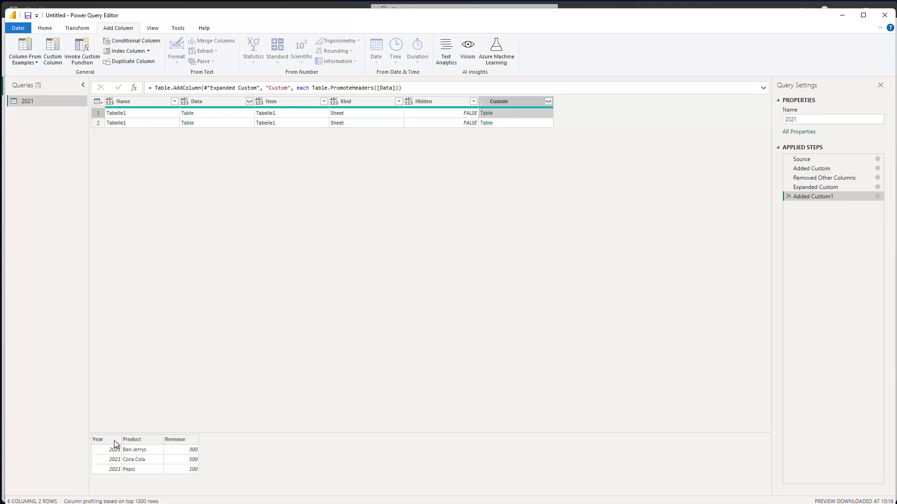
pyautogui.click(530, 123)
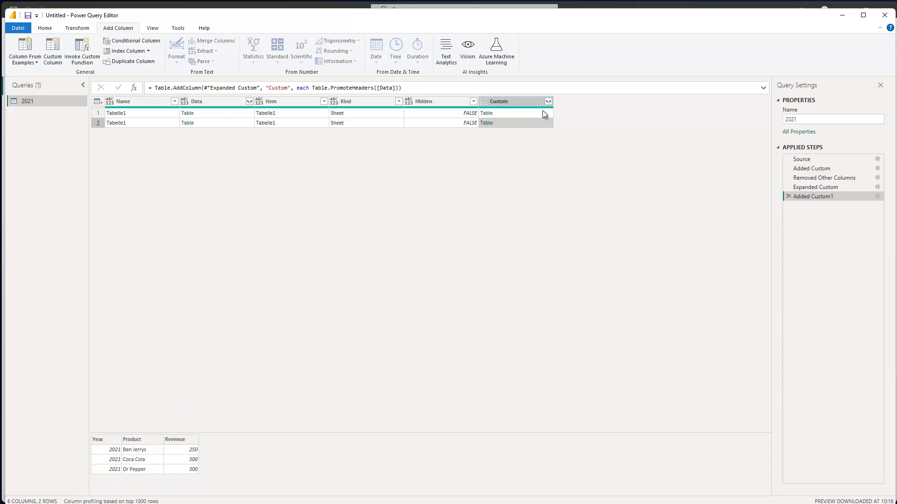
pyautogui.rightClick(523, 101)
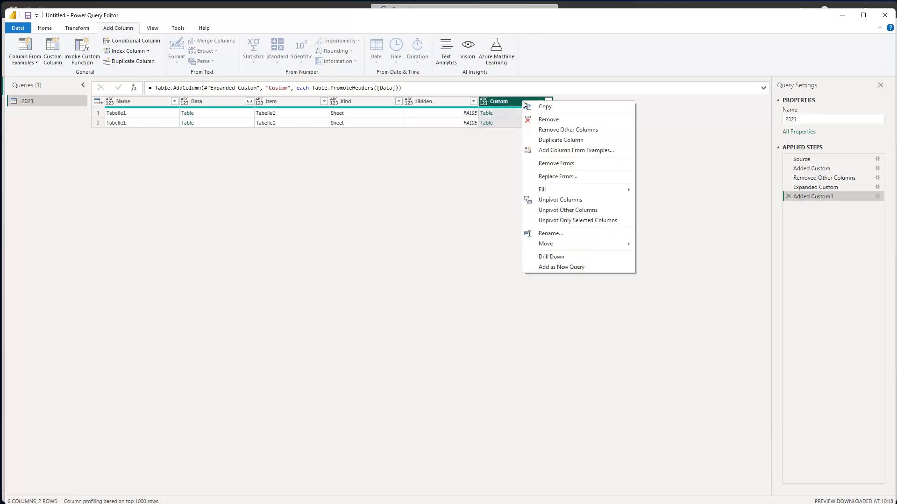
pyautogui.click(550, 130)
# Step: Expand the Custom column into Year, Product and Revenue without a column name prefix
pyautogui.click(138, 114)
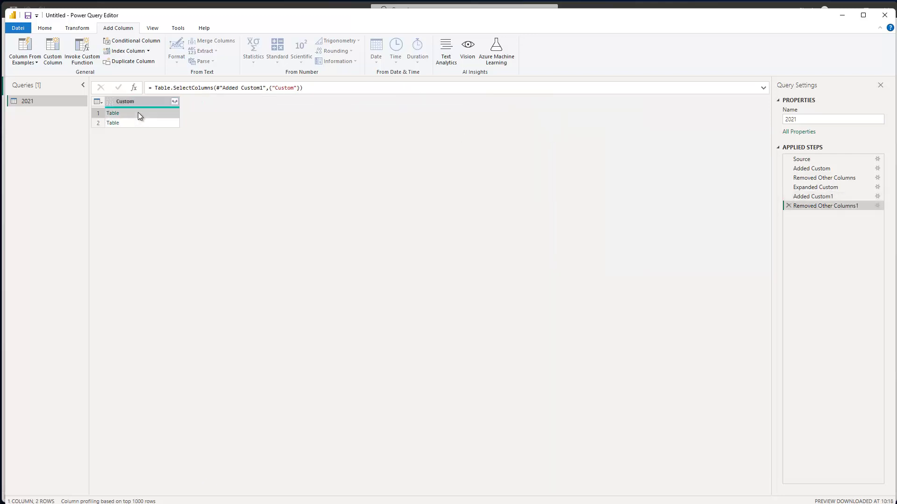
pyautogui.click(176, 102)
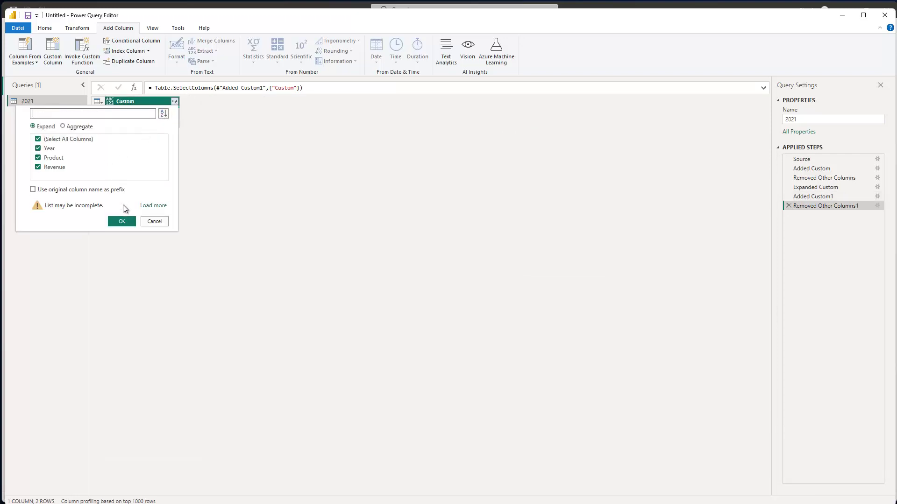
pyautogui.click(118, 223)
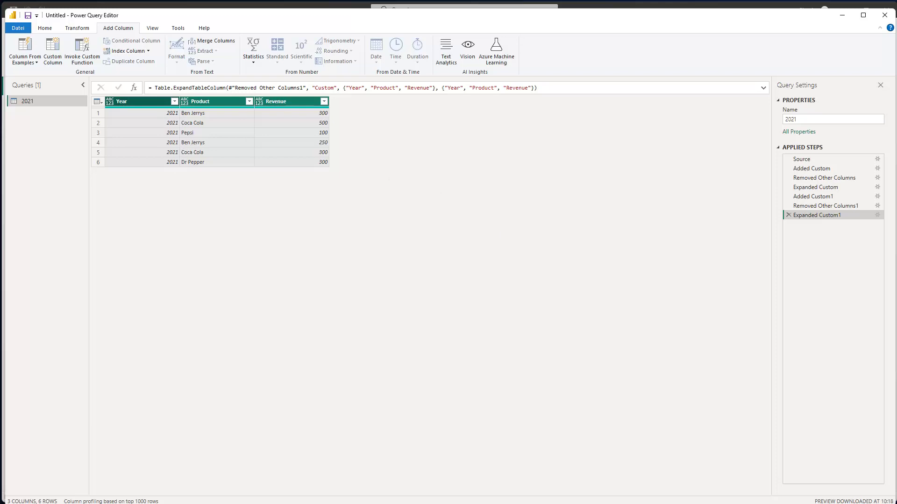
# Step: Switch to File Explorer, check the files in the 2021 subfolder of MultipleFolders, and return to the MultipleFolders folder
pyautogui.hotkey('alt', 'Tab')
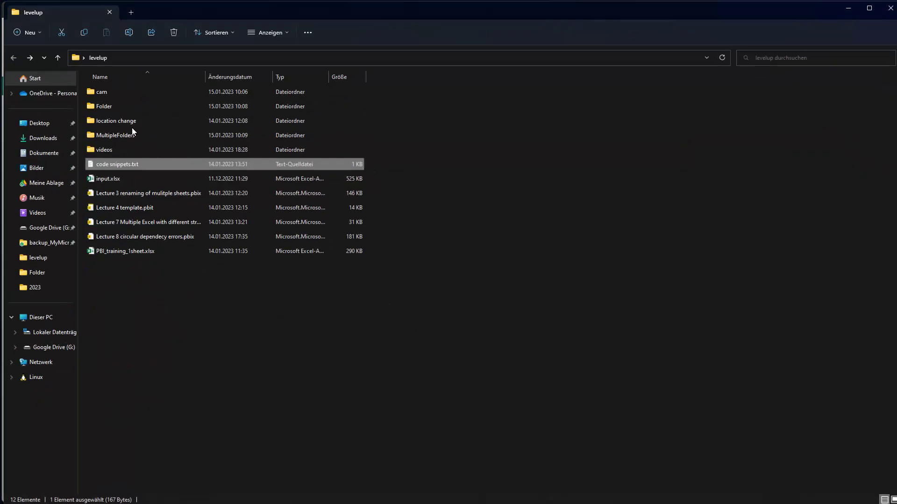
pyautogui.doubleClick(101, 135)
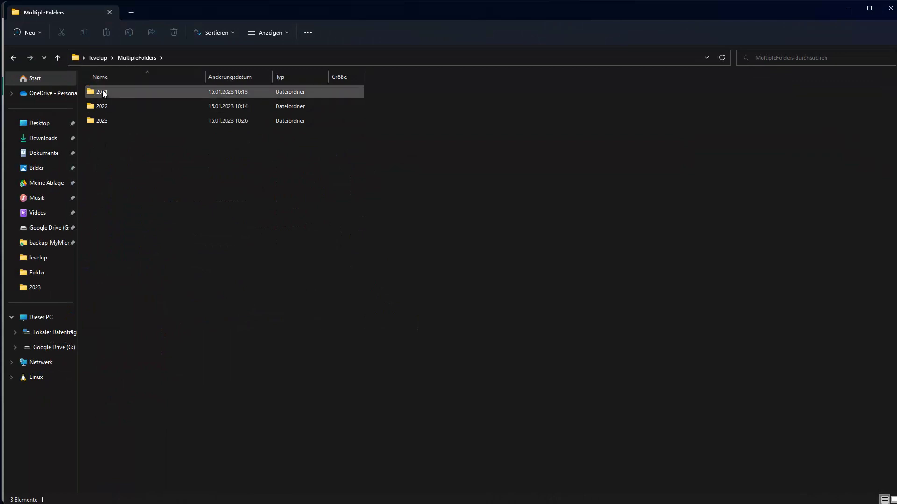
pyautogui.doubleClick(103, 93)
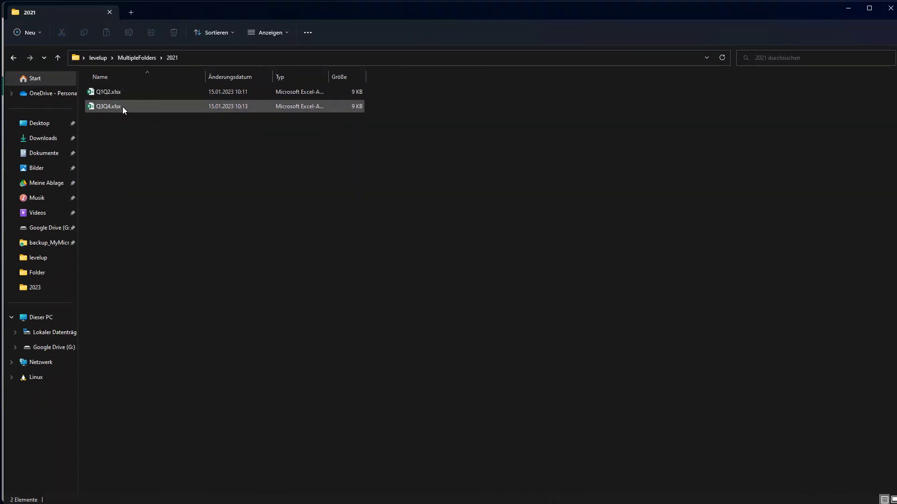
pyautogui.click(13, 57)
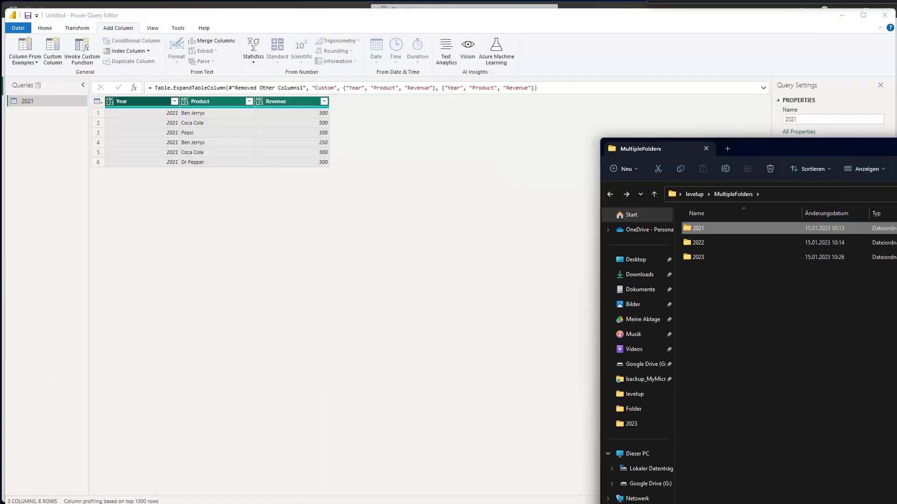
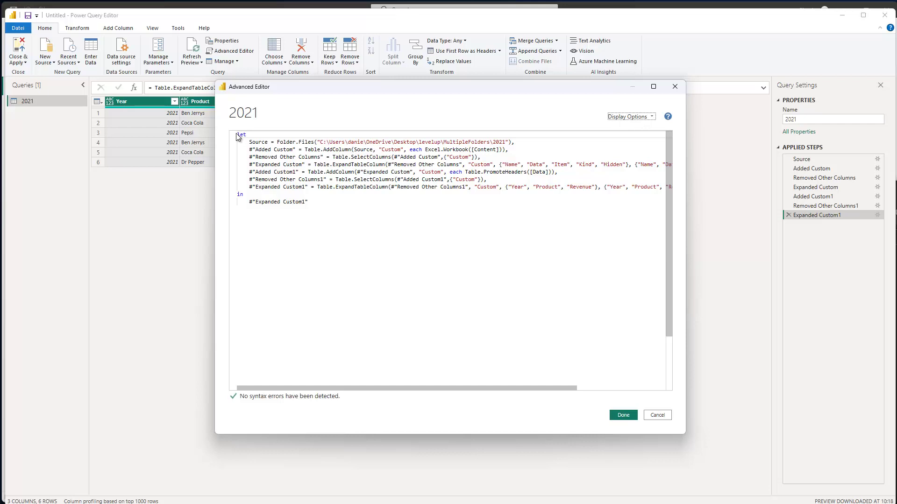
# Step: Insert the function header (Filepath as text) => on a new line above let in the 2021 query's M code
pyautogui.click(238, 134)
pyautogui.press('Return')
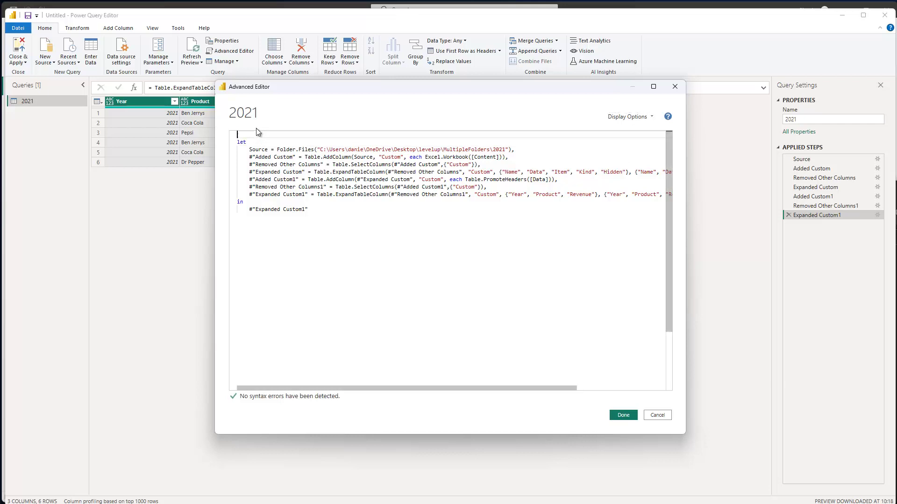
pyautogui.write('(')
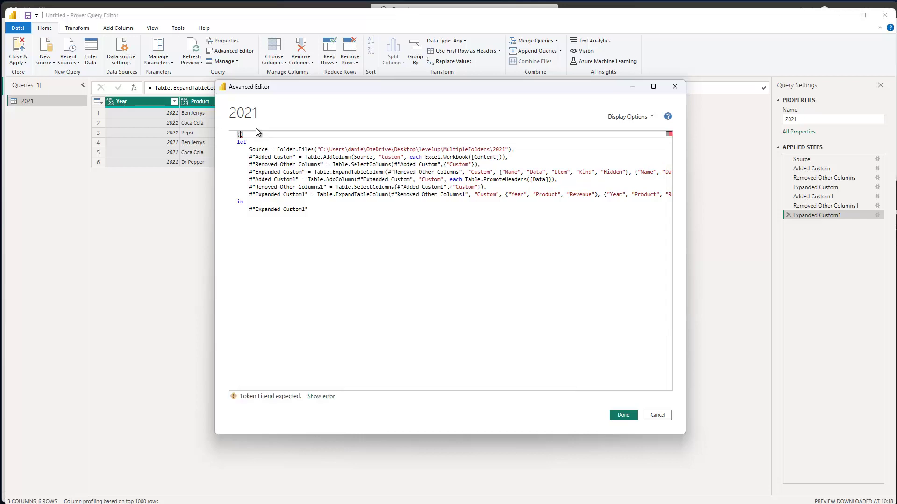
pyautogui.write('Filepath')
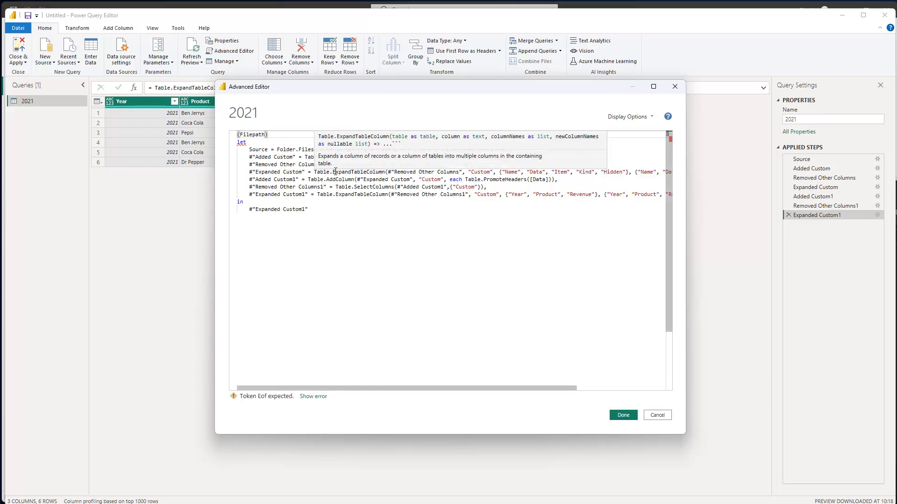
pyautogui.write(' as text)')
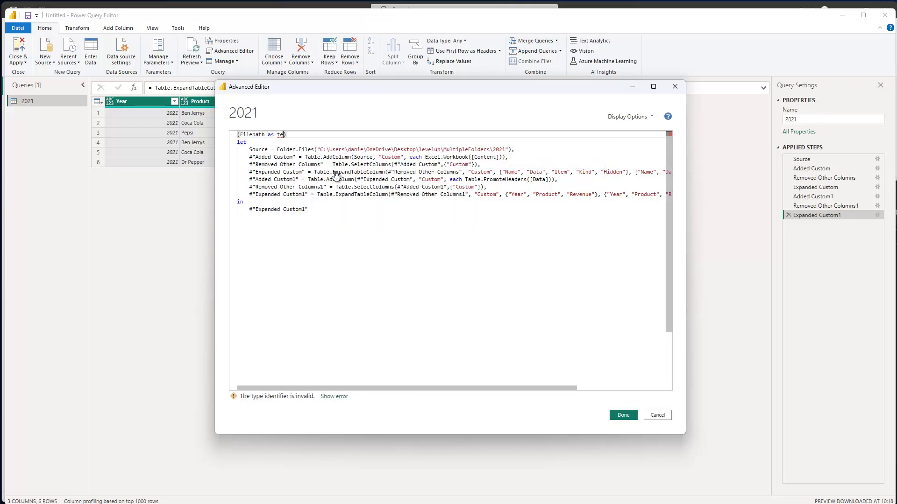
pyautogui.write(' =')
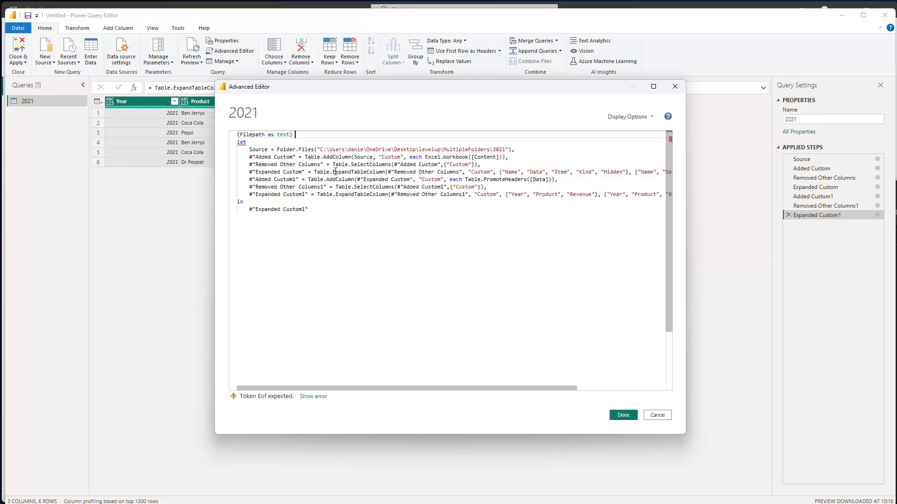
pyautogui.write('>')
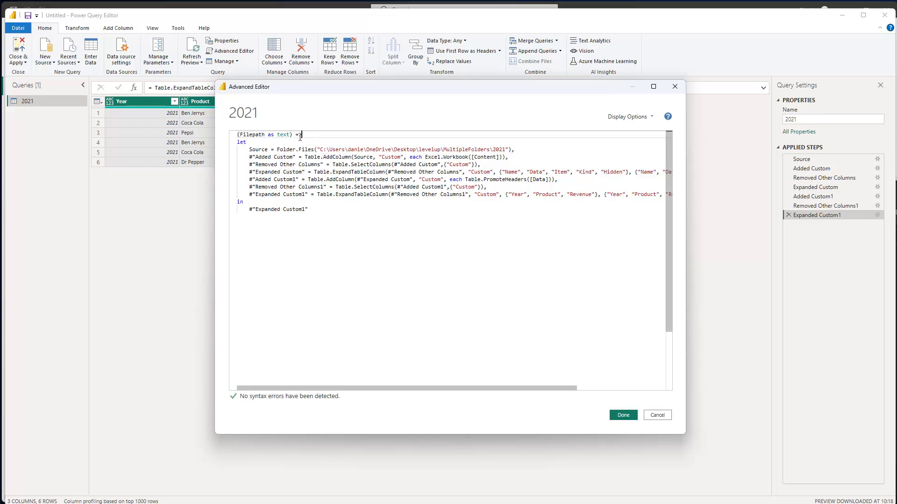
# Step: Replace the hard-coded 2021 folder path in the Source step's Folder.Files call with Filepath and apply the code
pyautogui.moveTo(301, 134); pyautogui.dragTo(237, 134)
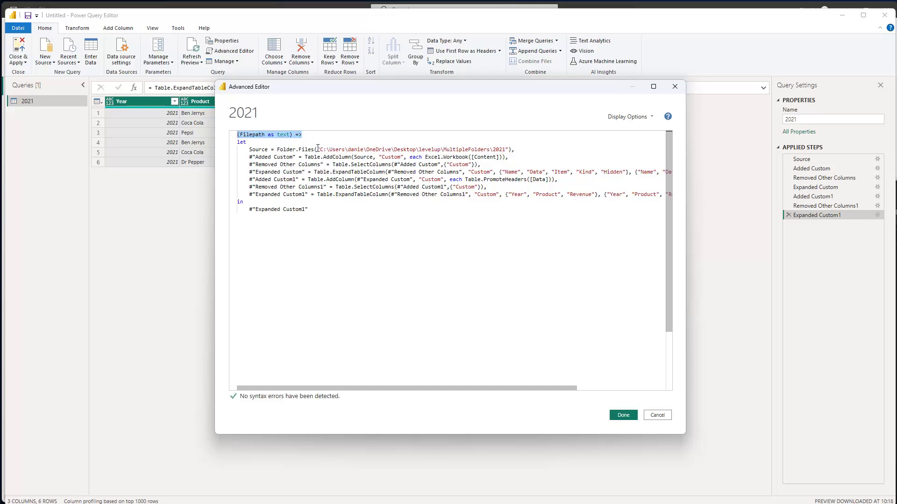
pyautogui.moveTo(318, 149); pyautogui.dragTo(509, 148)
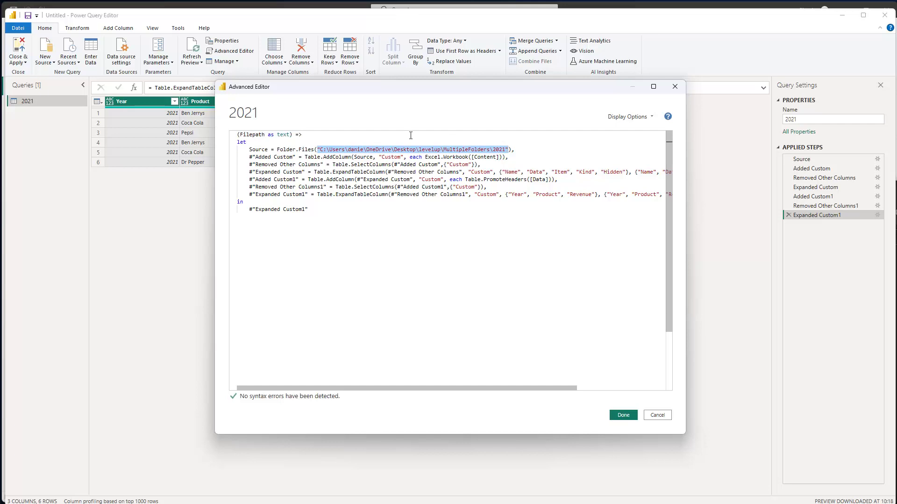
pyautogui.press('Delete')
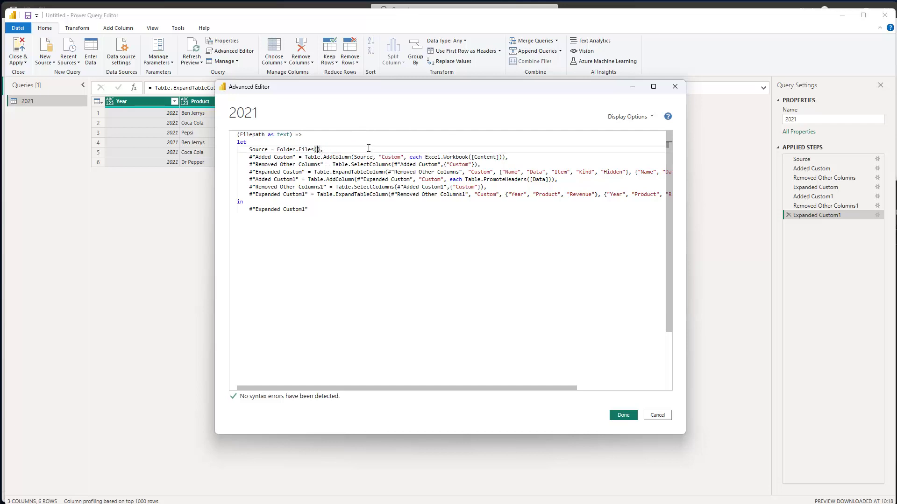
pyautogui.write('Filepath')
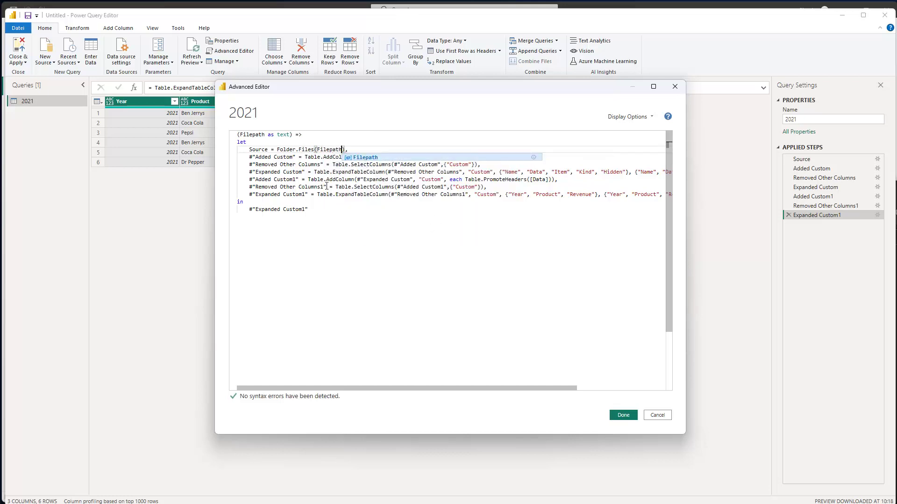
pyautogui.click(414, 179)
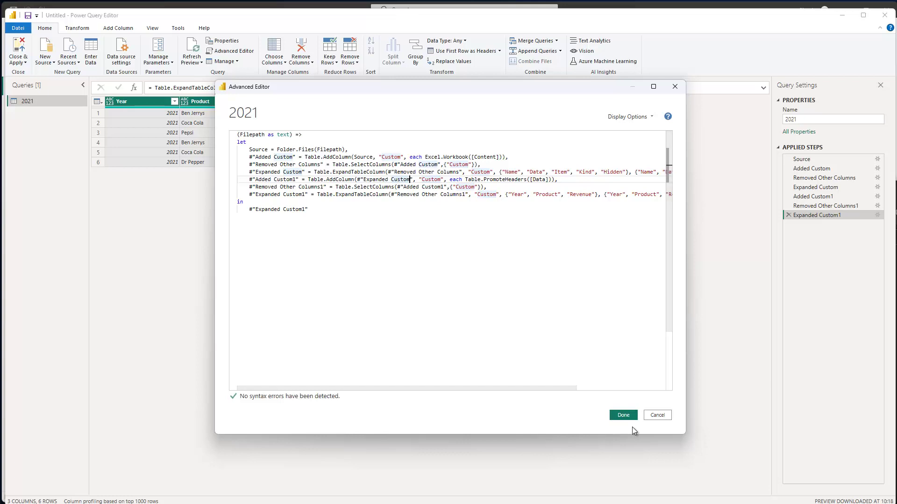
pyautogui.click(626, 414)
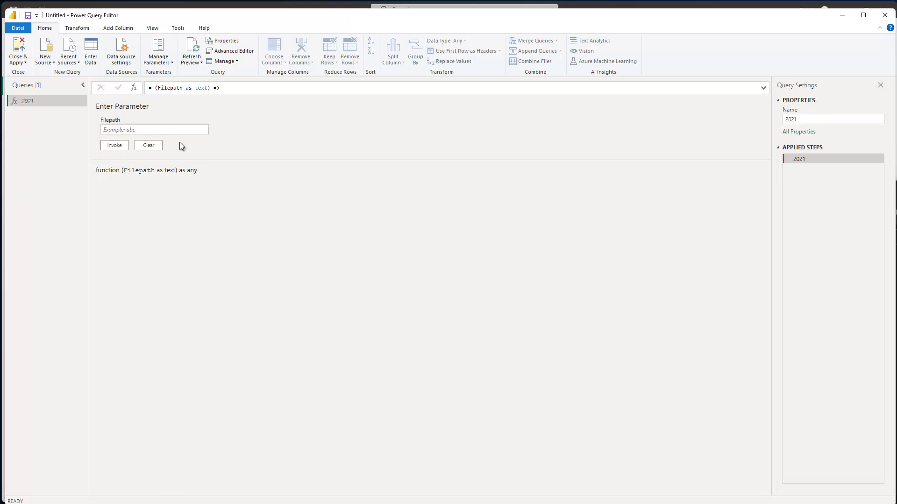
# Step: Rename the 2021 function query as MultipleFolderExtraction
pyautogui.click(116, 129)
pyautogui.doubleClick(813, 119)
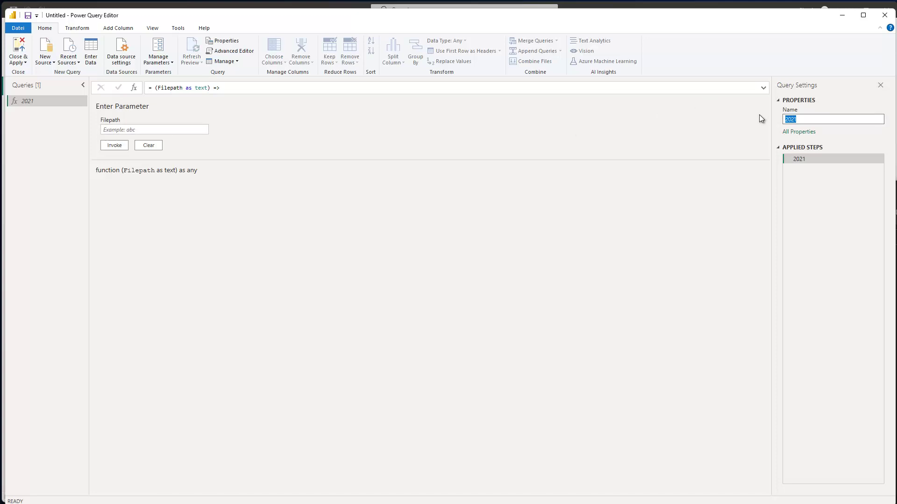
pyautogui.write('Py')
pyautogui.press('BackSpace')
pyautogui.press('BackSpace')
pyautogui.write('MultipleFolderExtraction')
pyautogui.press('Return')
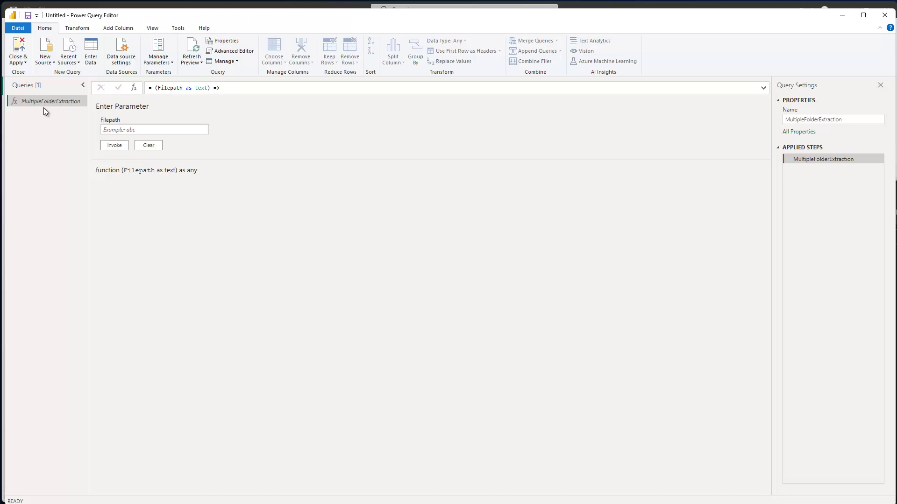
# Step: Start a manually entered table and name it Path
pyautogui.click(92, 50)
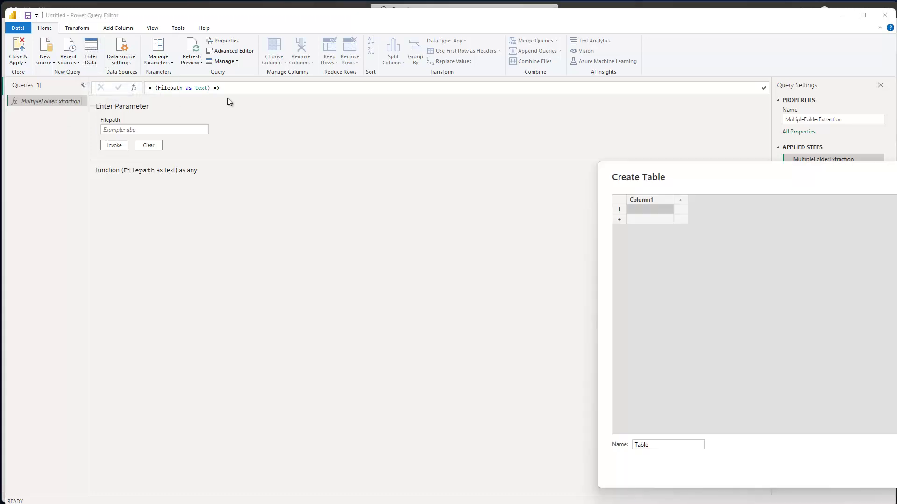
pyautogui.moveTo(730, 169); pyautogui.dragTo(360, 185)
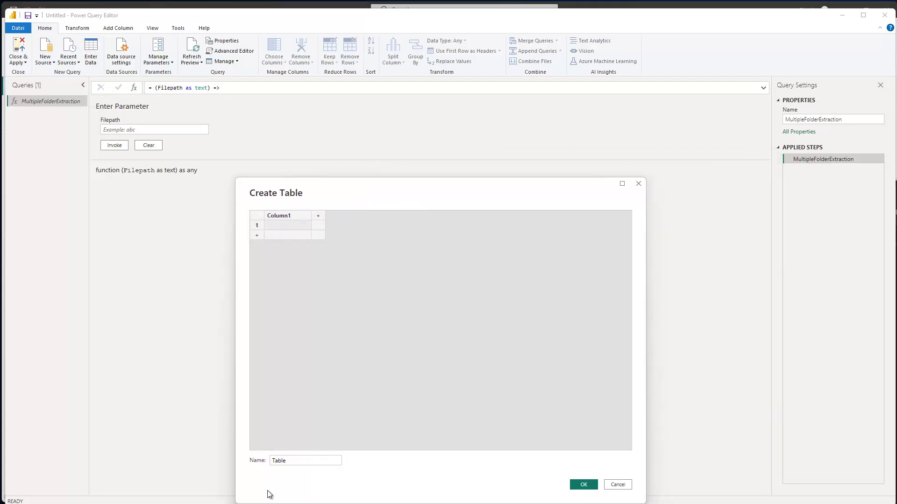
pyautogui.moveTo(304, 460); pyautogui.dragTo(237, 443)
pyautogui.write('Pat')
pyautogui.press('BackSpace')
pyautogui.press('BackSpace')
pyautogui.write('ath')
# Step: Switch to File Explorer, copy the full path of the 2021 subfolder in MultipleFolders, and return to the new table
pyautogui.click(284, 229)
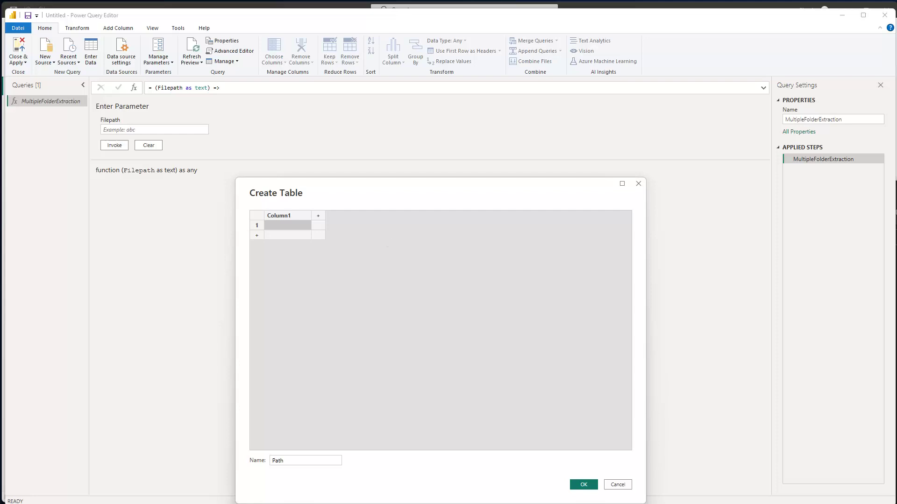
pyautogui.moveTo(896, 183); pyautogui.dragTo(689, 184)
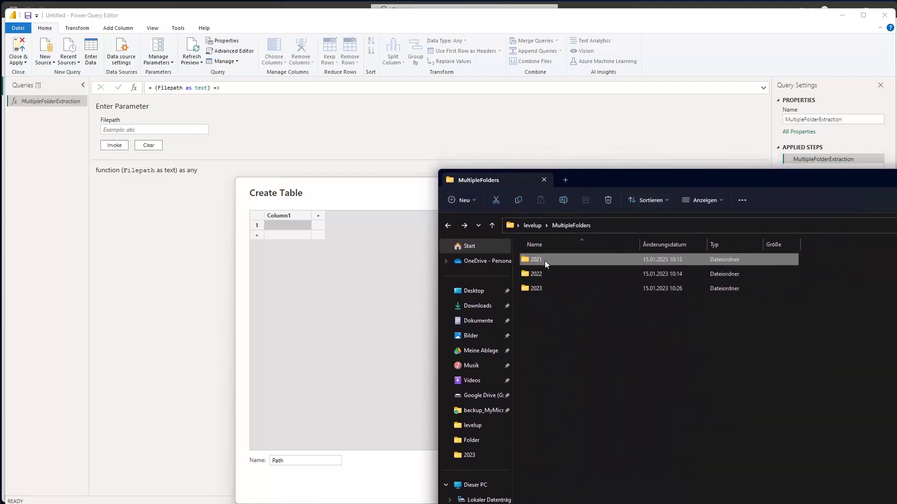
pyautogui.doubleClick(544, 260)
pyautogui.click(633, 228)
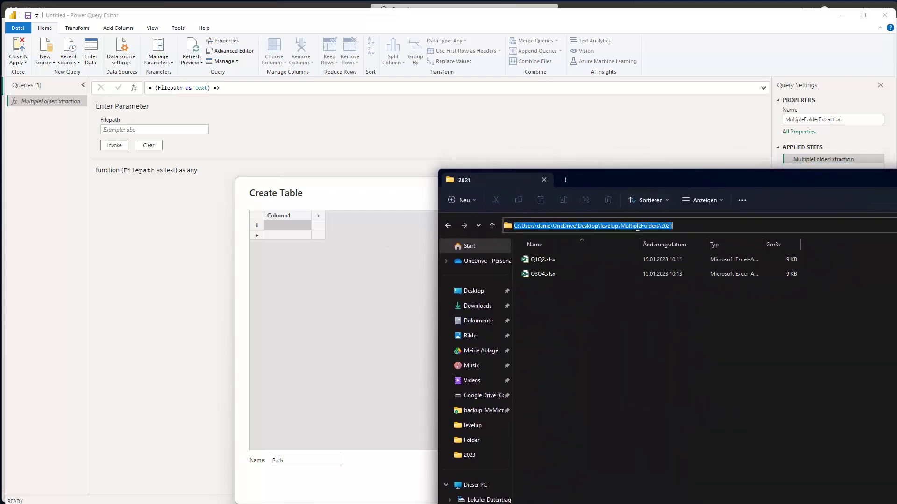
pyautogui.click(390, 193)
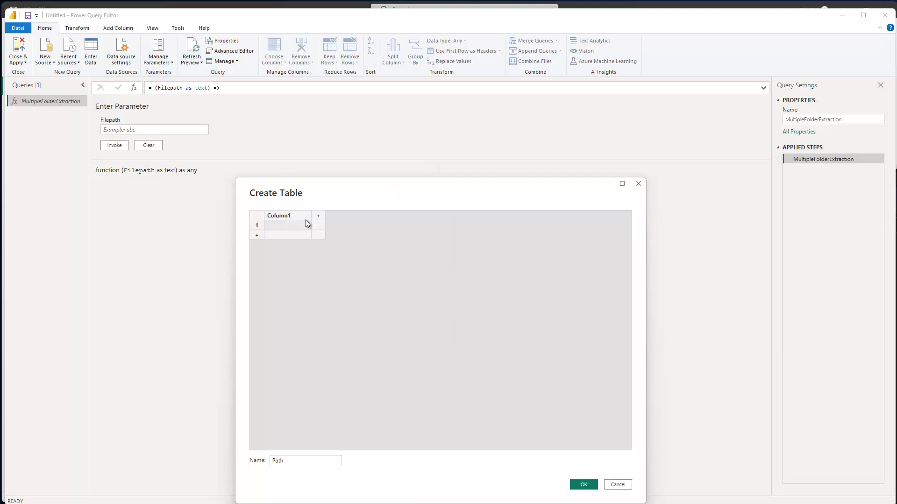
# Step: Name the table's column Fpath, enter the copied 2021 folder path in the first row, and widen the column
pyautogui.doubleClick(275, 216)
pyautogui.press('Return')
pyautogui.moveTo(311, 223); pyautogui.dragTo(499, 225)
# Step: Copy the 2022 subfolder's full path from File Explorer and paste it into the second Fpath row
pyautogui.hotkey('alt', 'Tab')
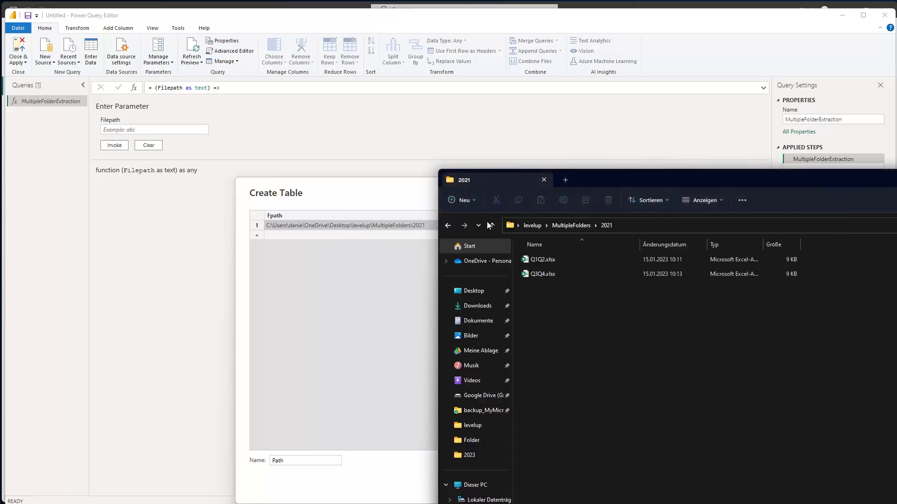
pyautogui.click(558, 227)
pyautogui.doubleClick(543, 275)
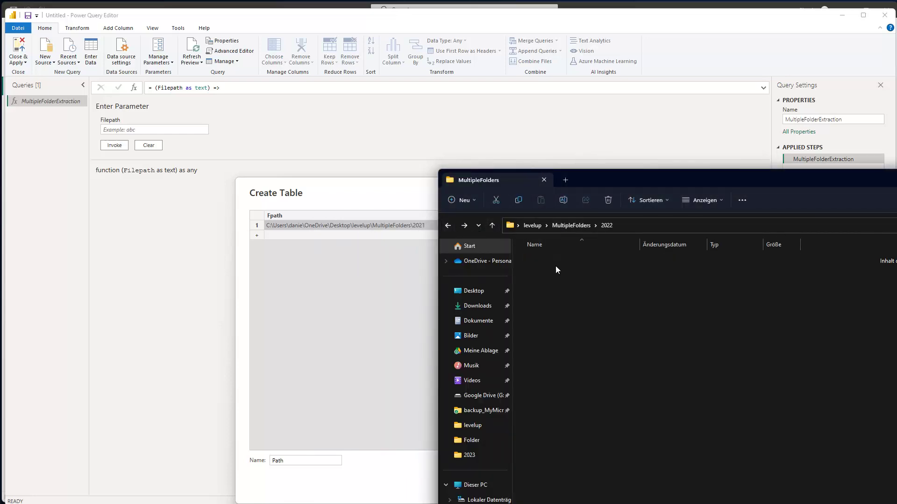
pyautogui.click(631, 225)
pyautogui.hotkey('ctrl', 'c')
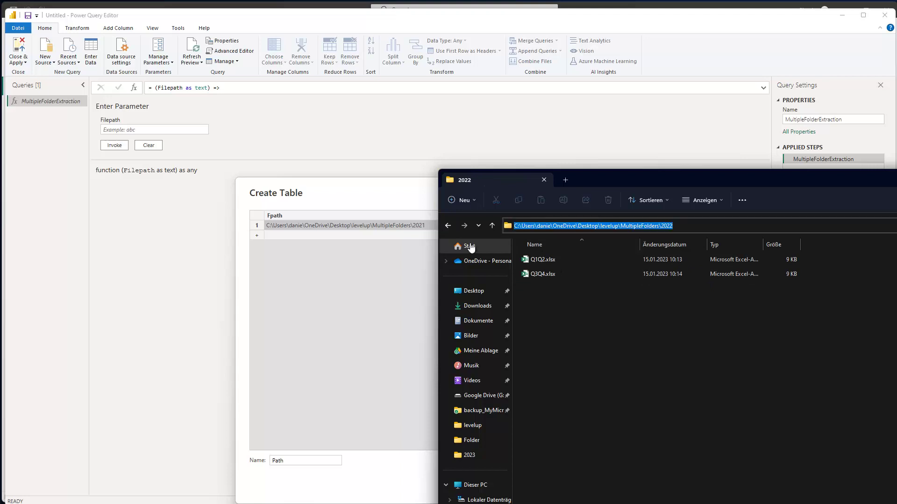
pyautogui.click(283, 235)
pyautogui.hotkey('ctrl', 'v')
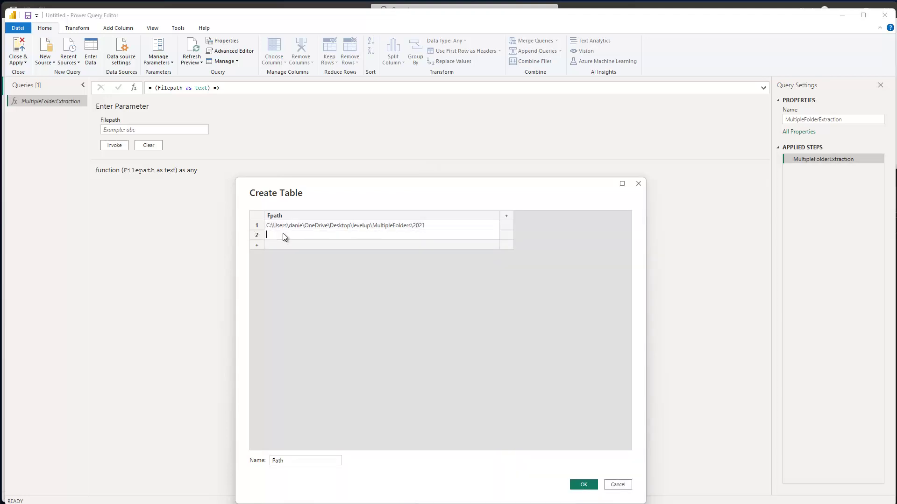
# Step: Add a third Fpath row with the same folder path, changing its ending to 2023
pyautogui.click(284, 245)
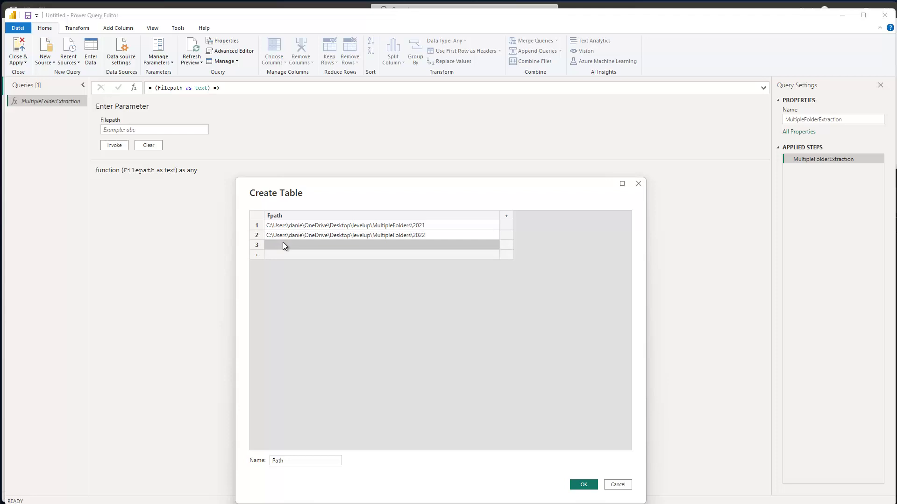
pyautogui.hotkey('ctrl', 'v')
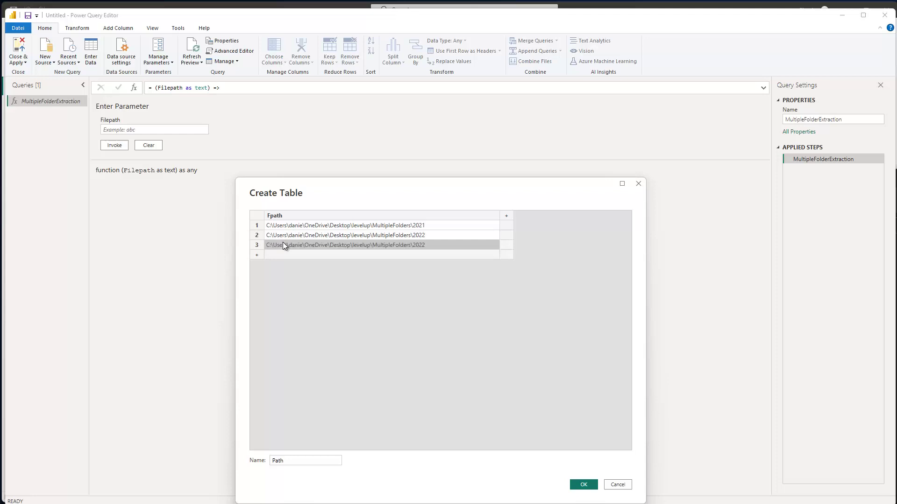
pyautogui.click(347, 246)
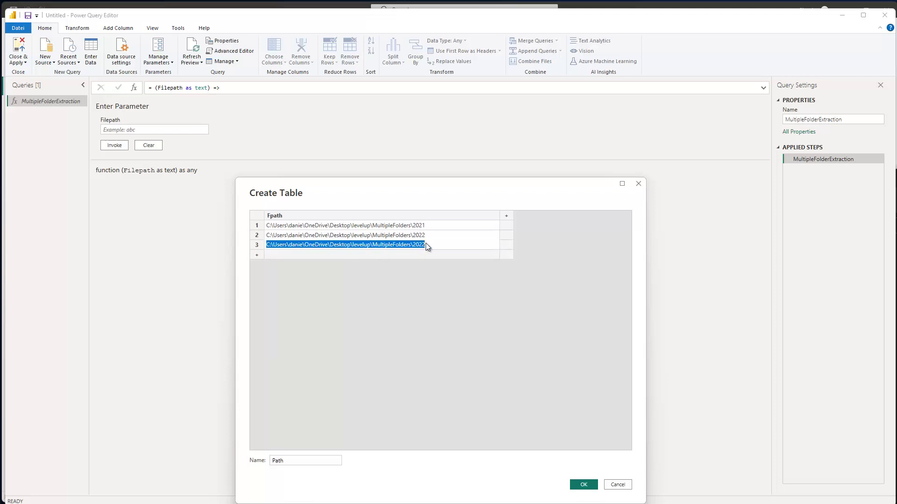
pyautogui.click(425, 243)
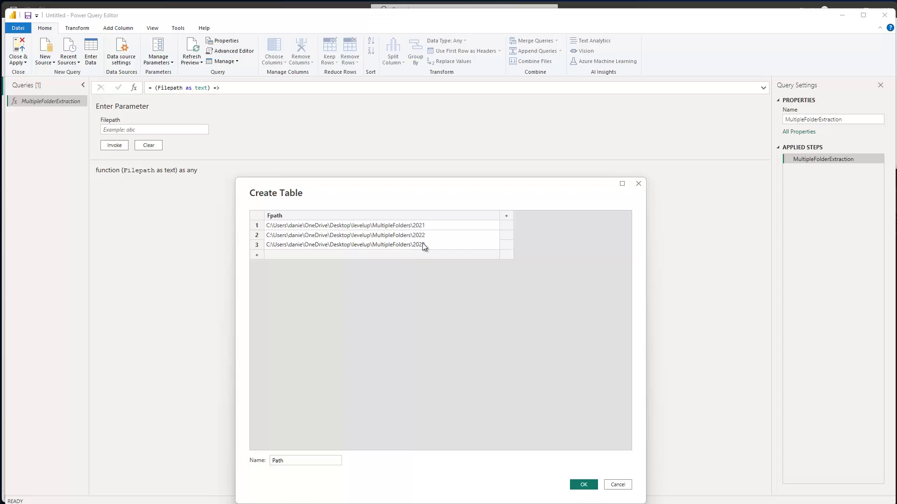
pyautogui.click(317, 254)
pyautogui.click(314, 236)
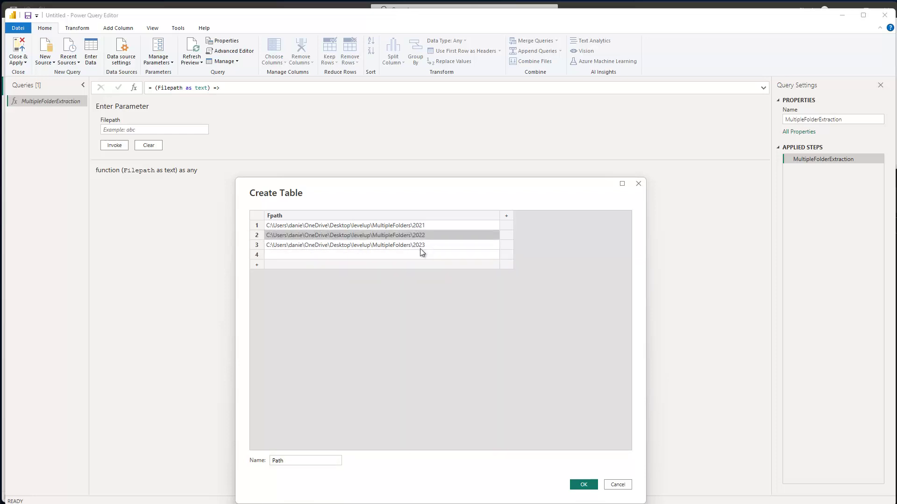
# Step: Delete the empty fourth row and create the Path table
pyautogui.rightClick(315, 255)
pyautogui.click(337, 294)
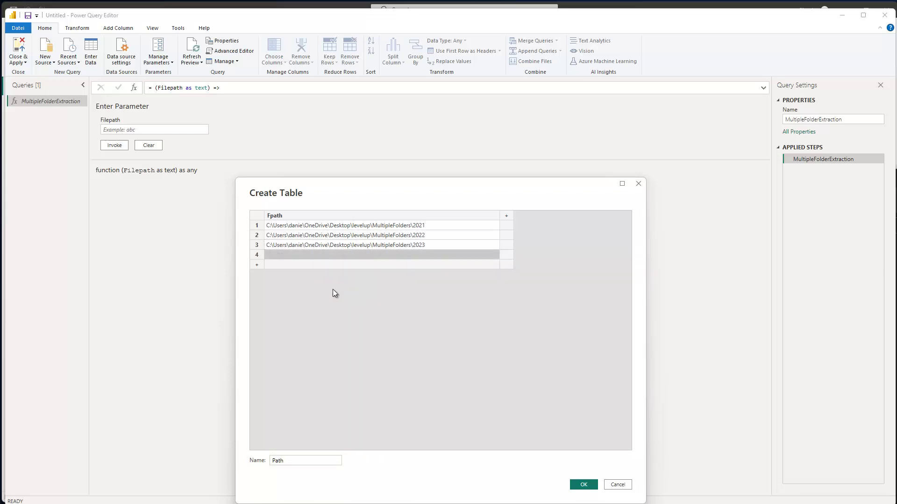
pyautogui.rightClick(267, 256)
pyautogui.click(270, 306)
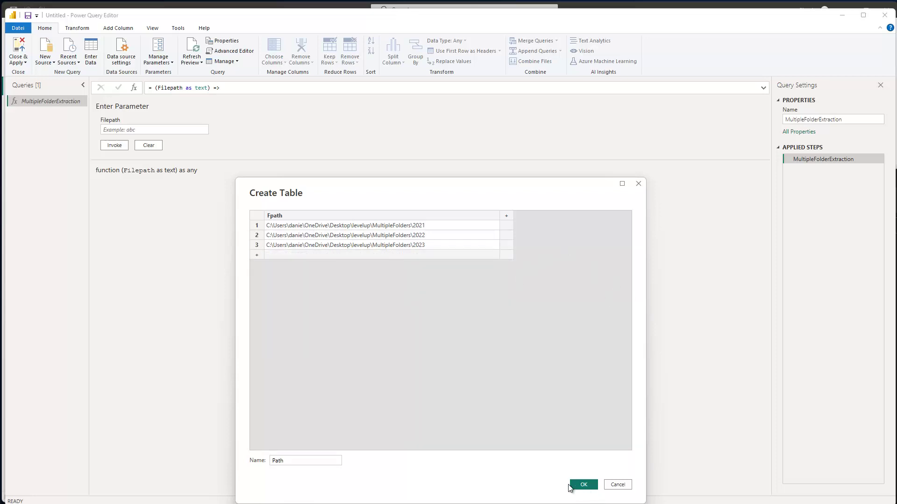
pyautogui.click(585, 485)
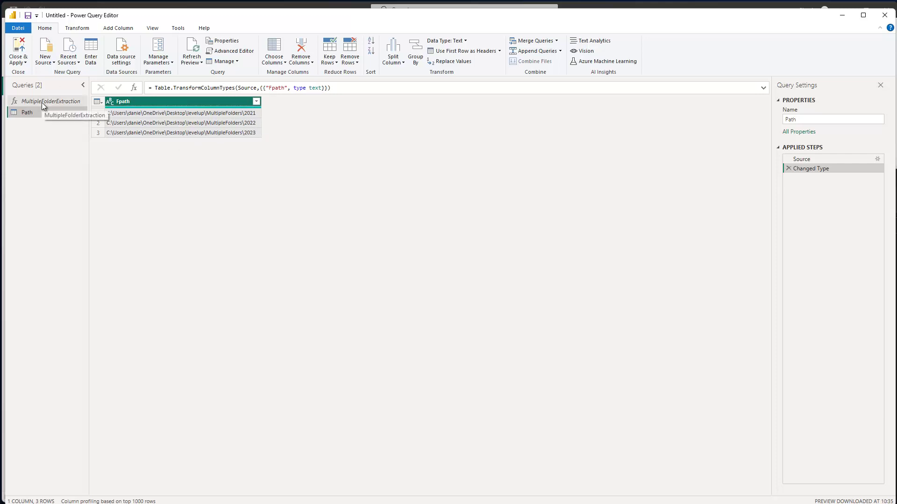
# Step: Invoke the MultipleFolderExtraction custom function on the Path table as a new column, using Fpath as the Filepath argument
pyautogui.click(122, 30)
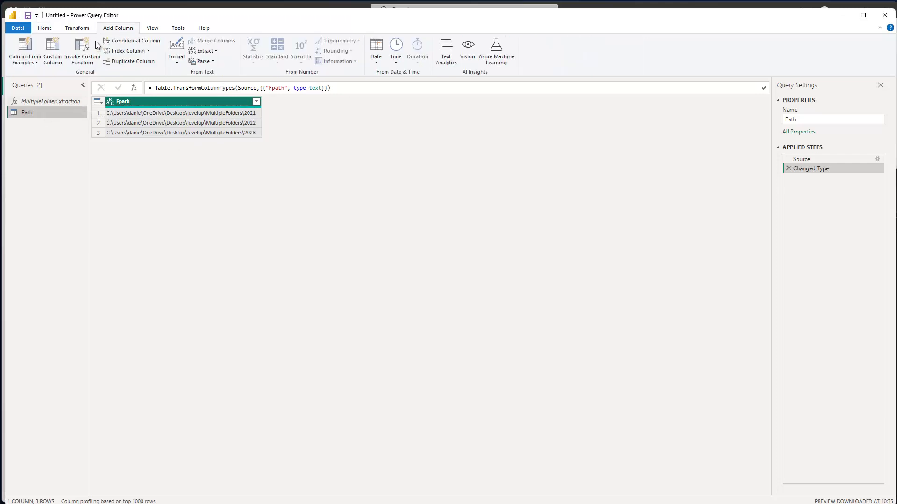
pyautogui.click(89, 67)
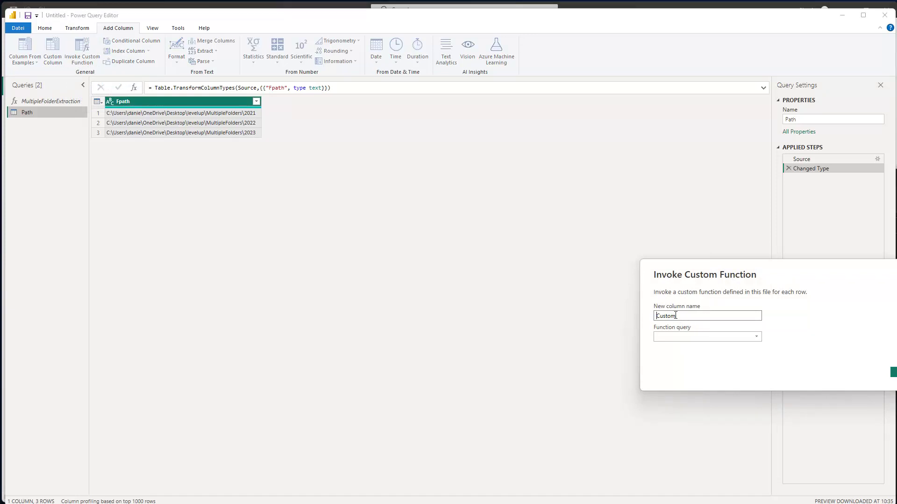
pyautogui.click(760, 342)
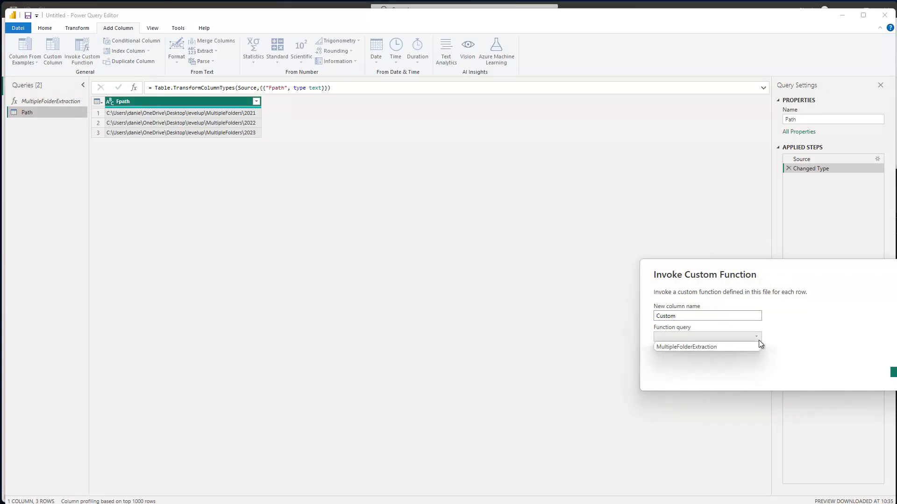
pyautogui.click(692, 348)
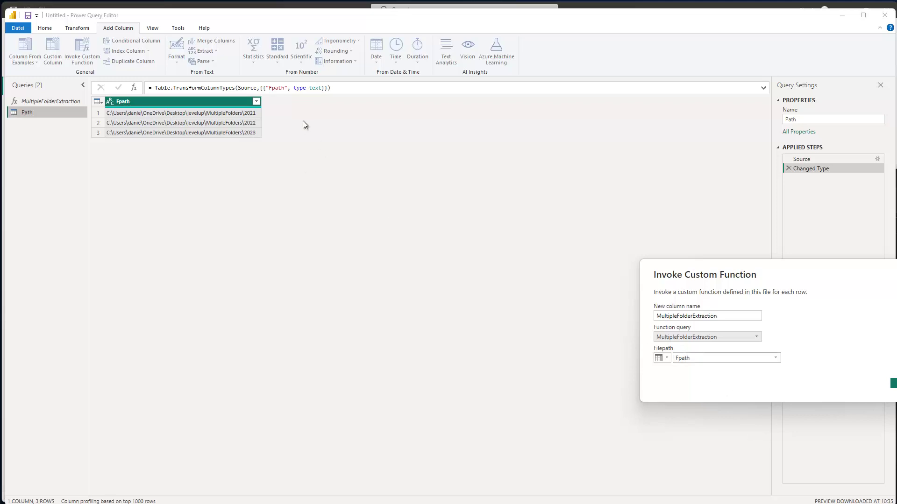
pyautogui.click(724, 358)
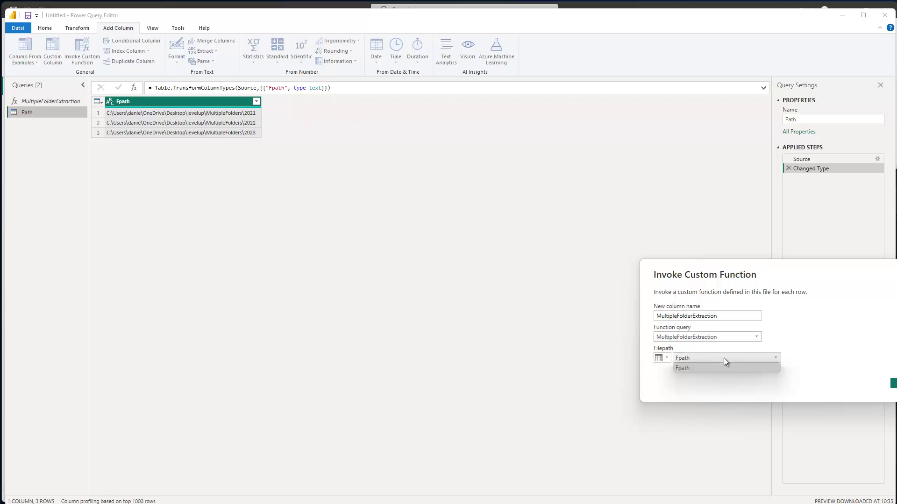
pyautogui.click(699, 368)
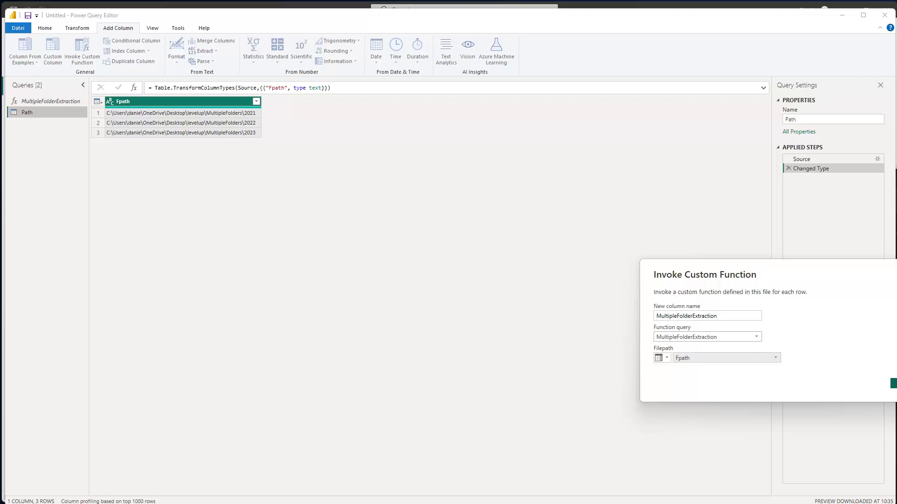
pyautogui.click(893, 384)
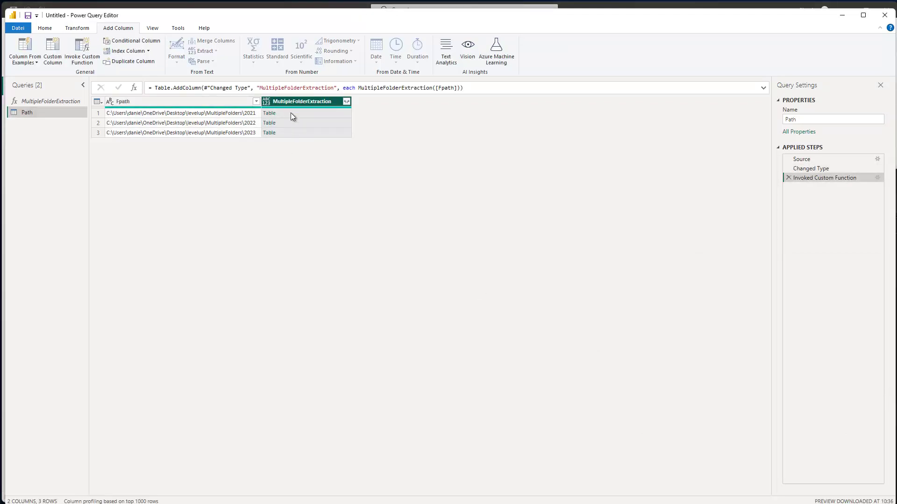
# Step: Preview the 2021, 2022 and 2023 tables in the MultipleFolderExtraction column
pyautogui.click(290, 114)
pyautogui.click(287, 125)
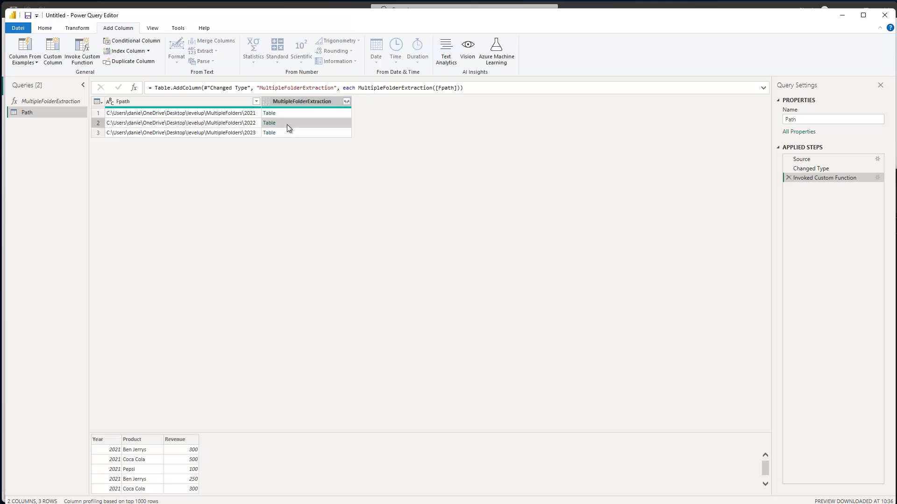
pyautogui.click(286, 134)
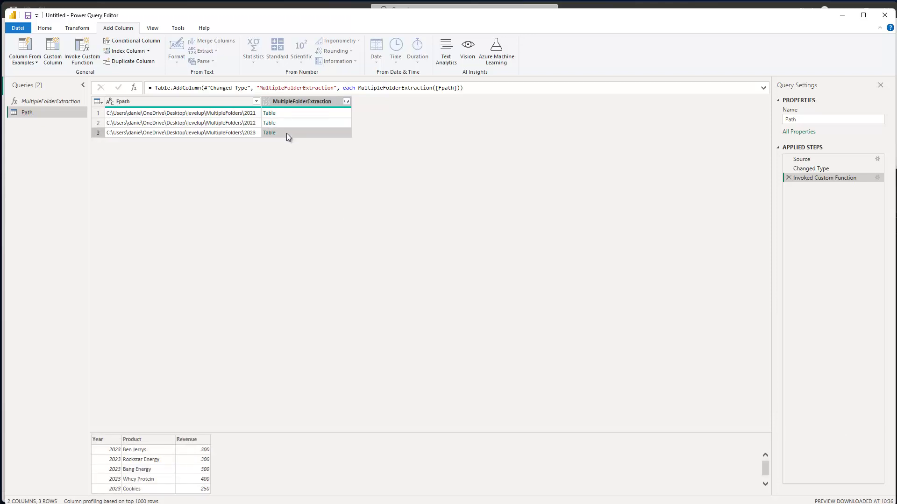
# Step: Expand the MultipleFolderExtraction column into Year, Product and Revenue without a name prefix, and remove the Fpath column
pyautogui.click(346, 102)
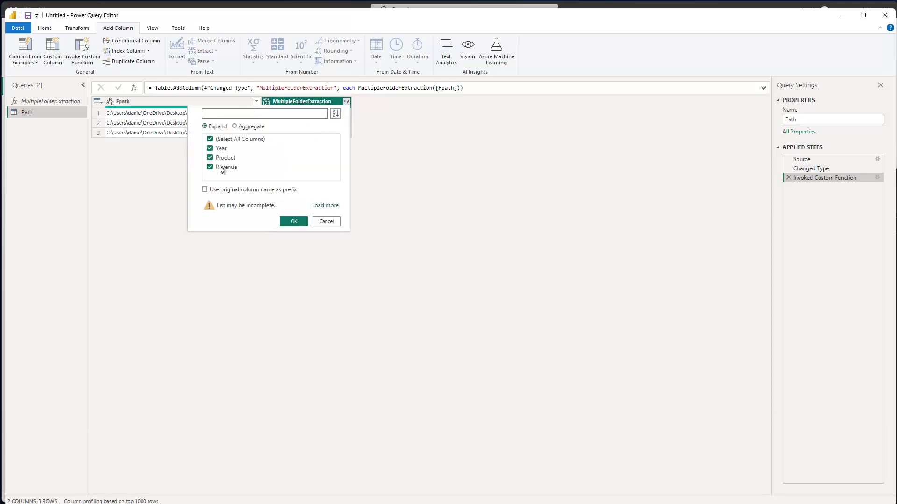
pyautogui.click(290, 223)
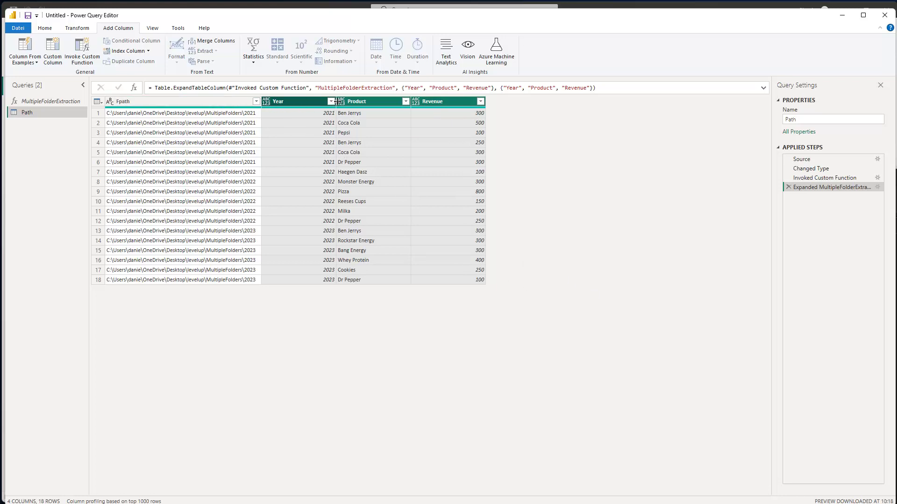
pyautogui.click(163, 101)
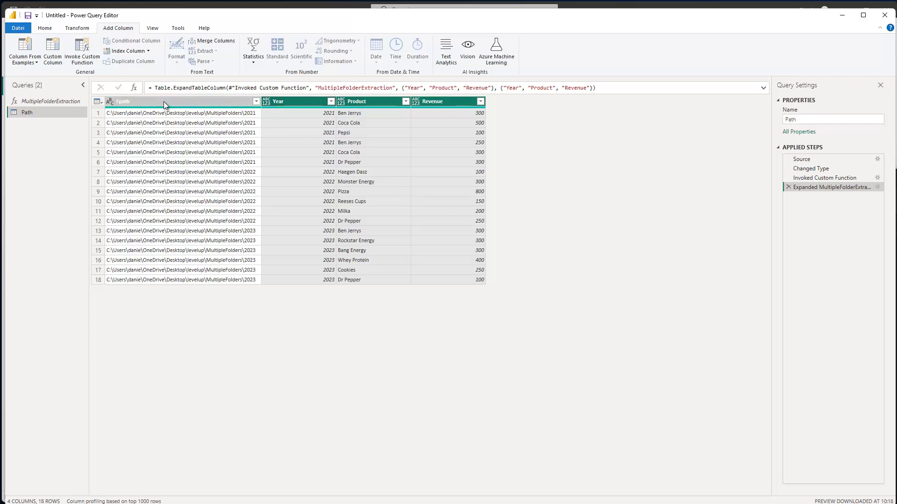
pyautogui.rightClick(163, 102)
pyautogui.click(200, 122)
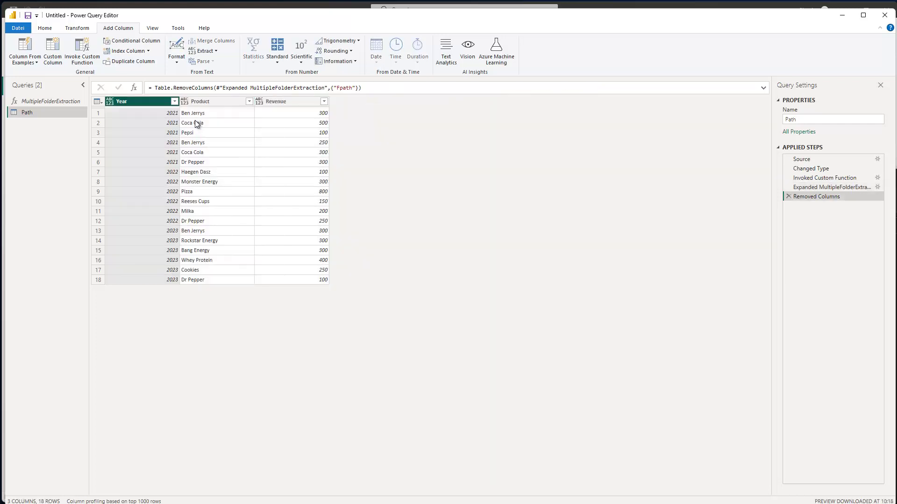
# Step: Set the data types of Year to whole number, Product to text and Revenue to fixed decimal number
pyautogui.click(111, 102)
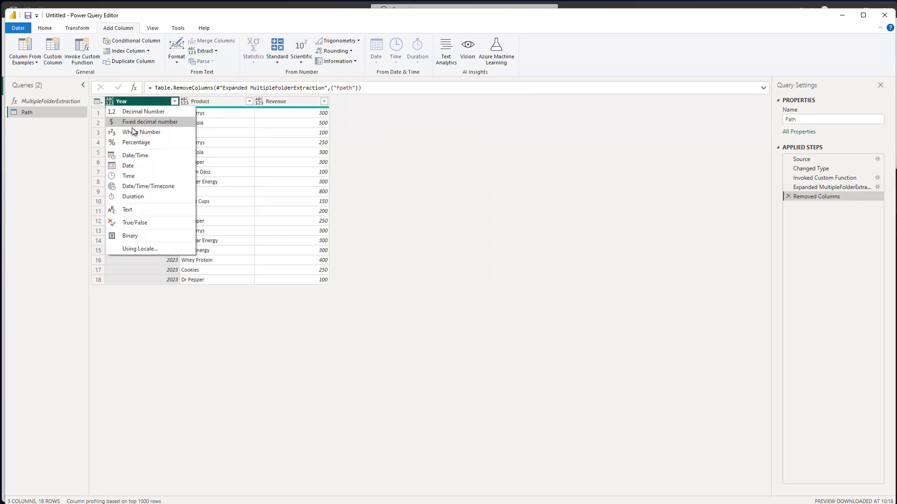
pyautogui.click(159, 122)
pyautogui.click(185, 101)
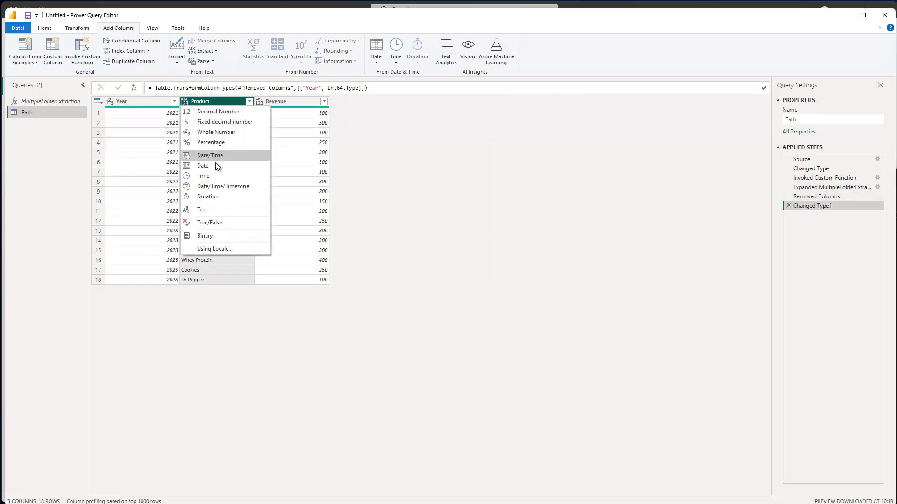
pyautogui.click(203, 210)
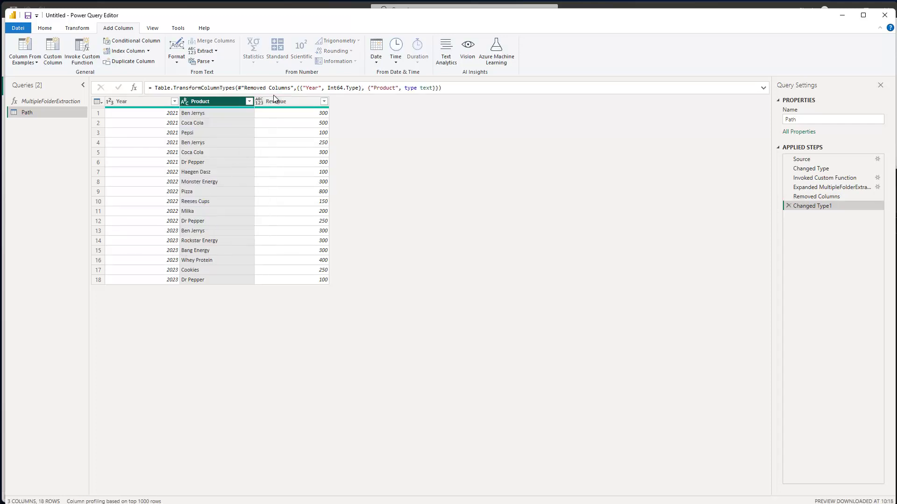
pyautogui.click(259, 102)
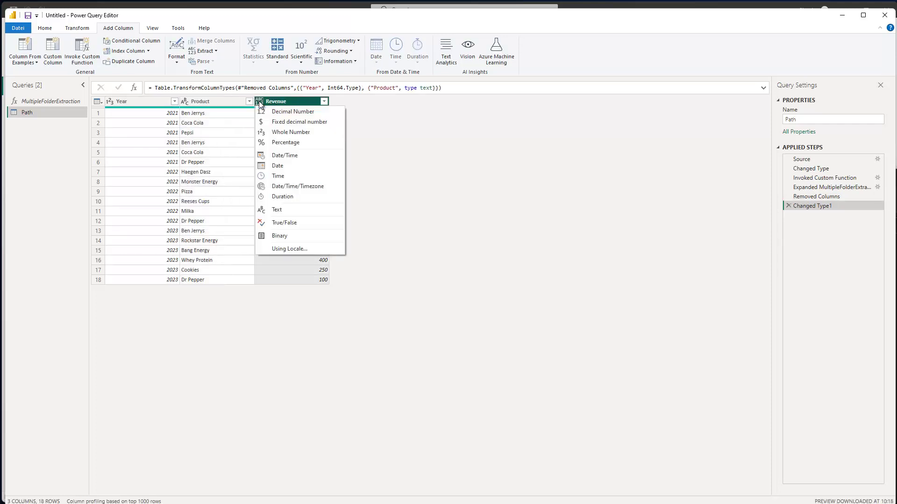
pyautogui.click(303, 123)
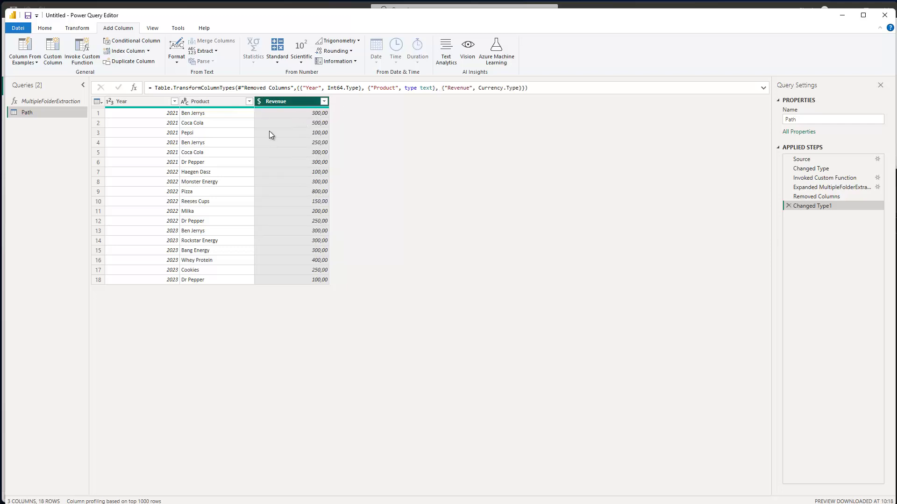
# Step: Close the query editor with the changes applied to the report, and expand the Path table to show its fields
pyautogui.click(45, 28)
pyautogui.click(16, 45)
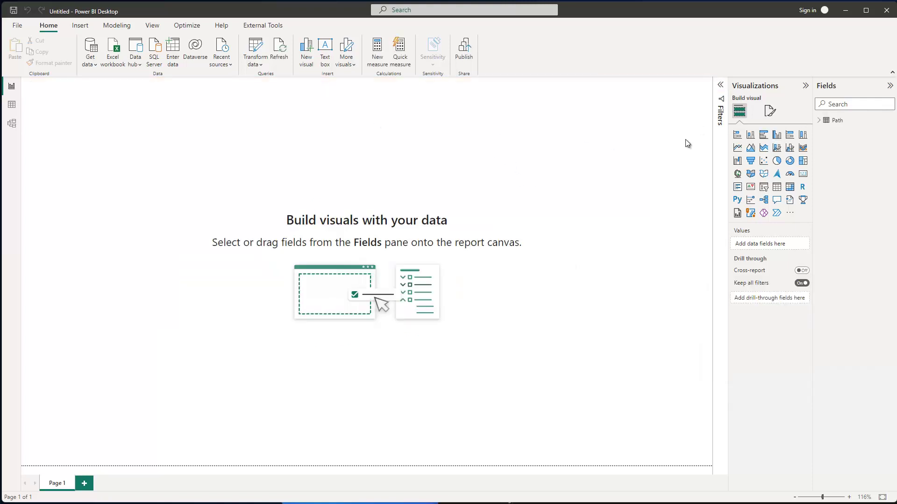
pyautogui.click(819, 121)
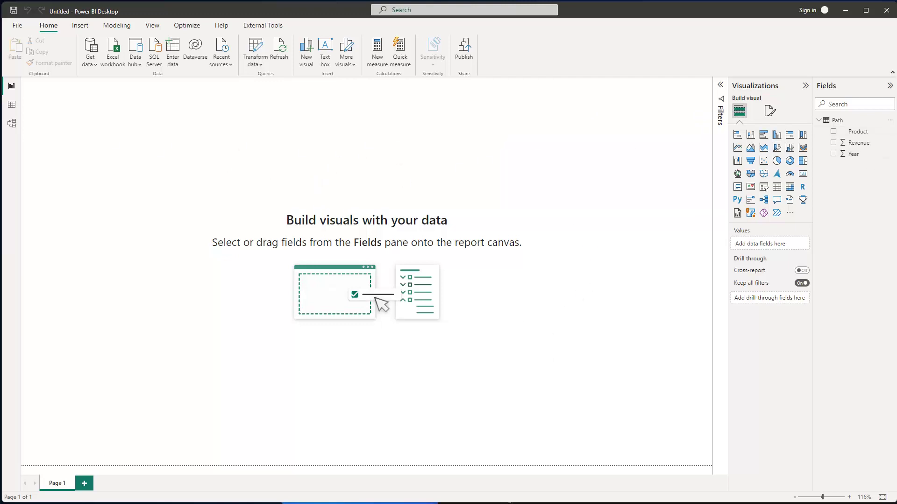
# Step: Switch to File Explorer and go from the 2022 folder back to the MultipleFolders folder
pyautogui.moveTo(896, 173); pyautogui.dragTo(705, 148)
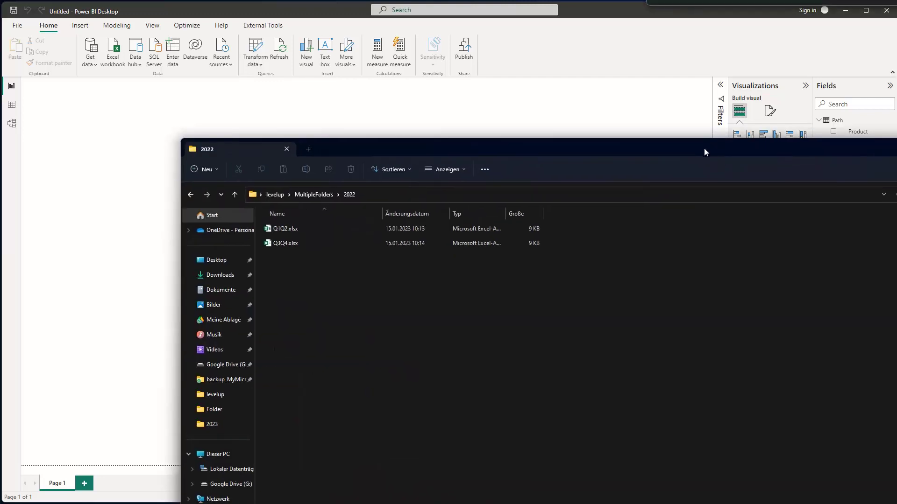
pyautogui.click(189, 196)
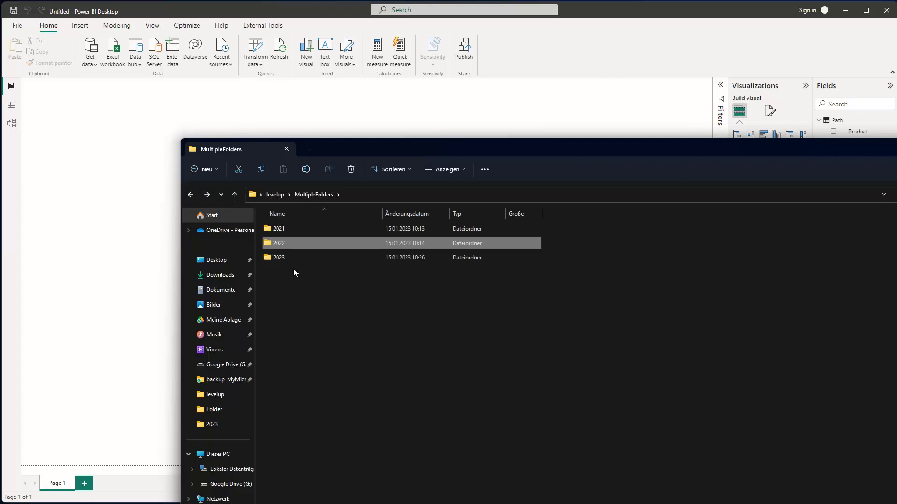